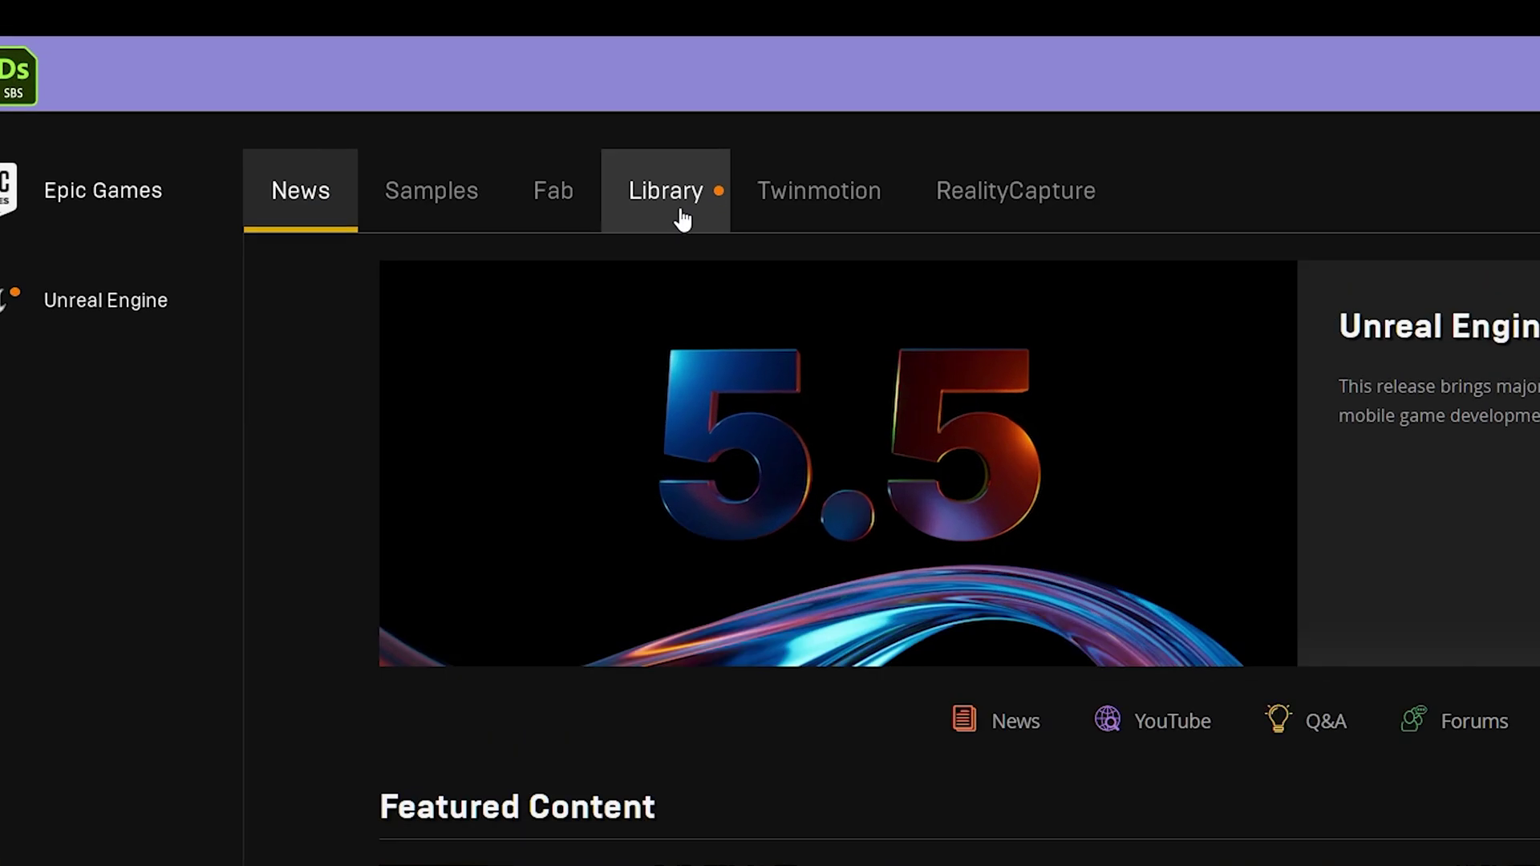
Step: Install Unreal Engine version 5.5.4 from the launcher's Library, using the folder C:\Program Files\Epic Games
left_click(497, 99)
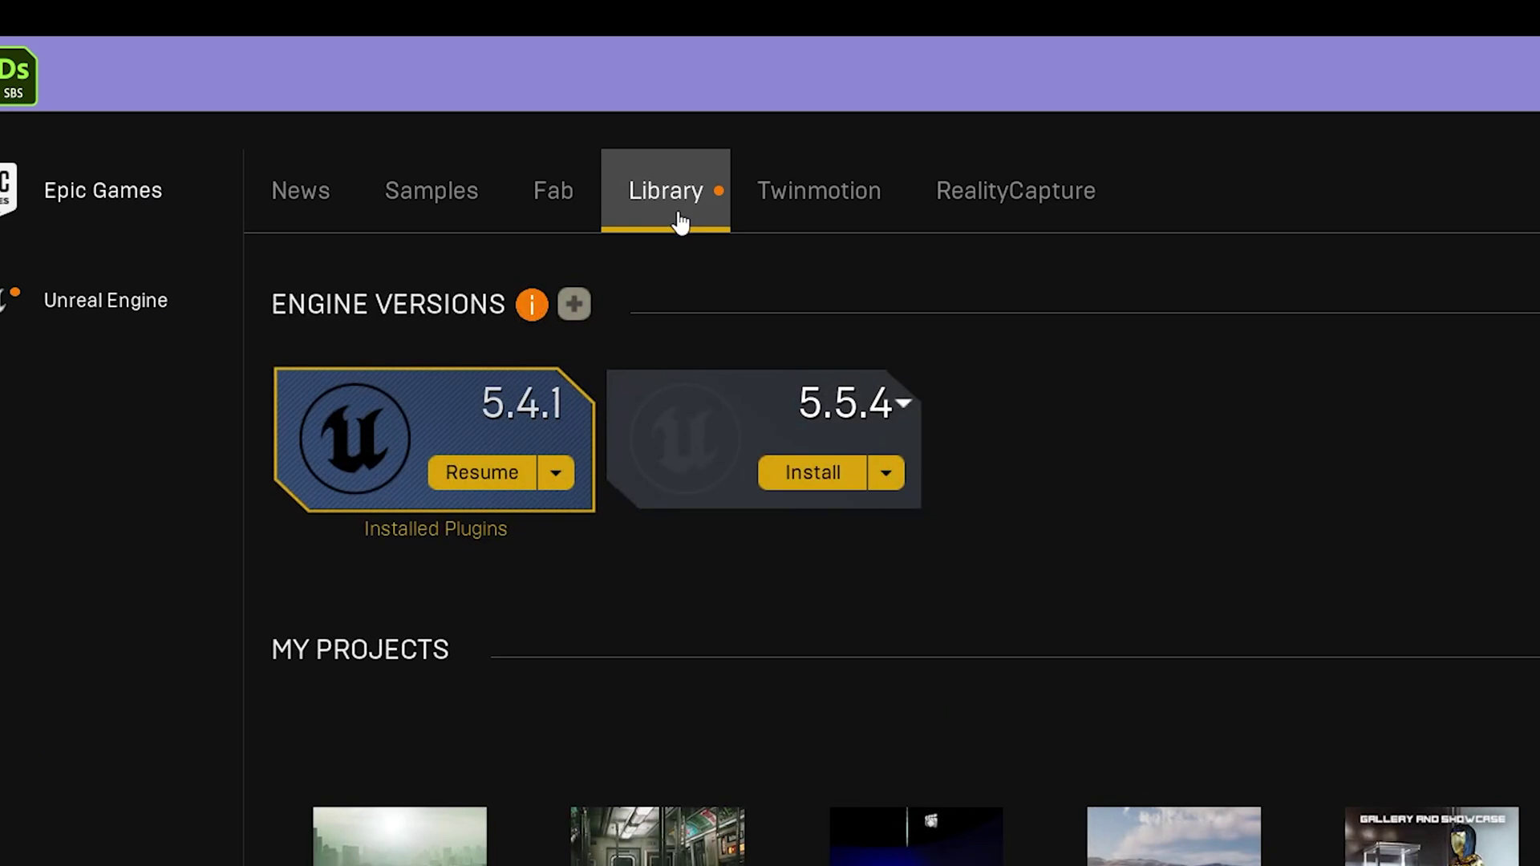
left_click(903, 403)
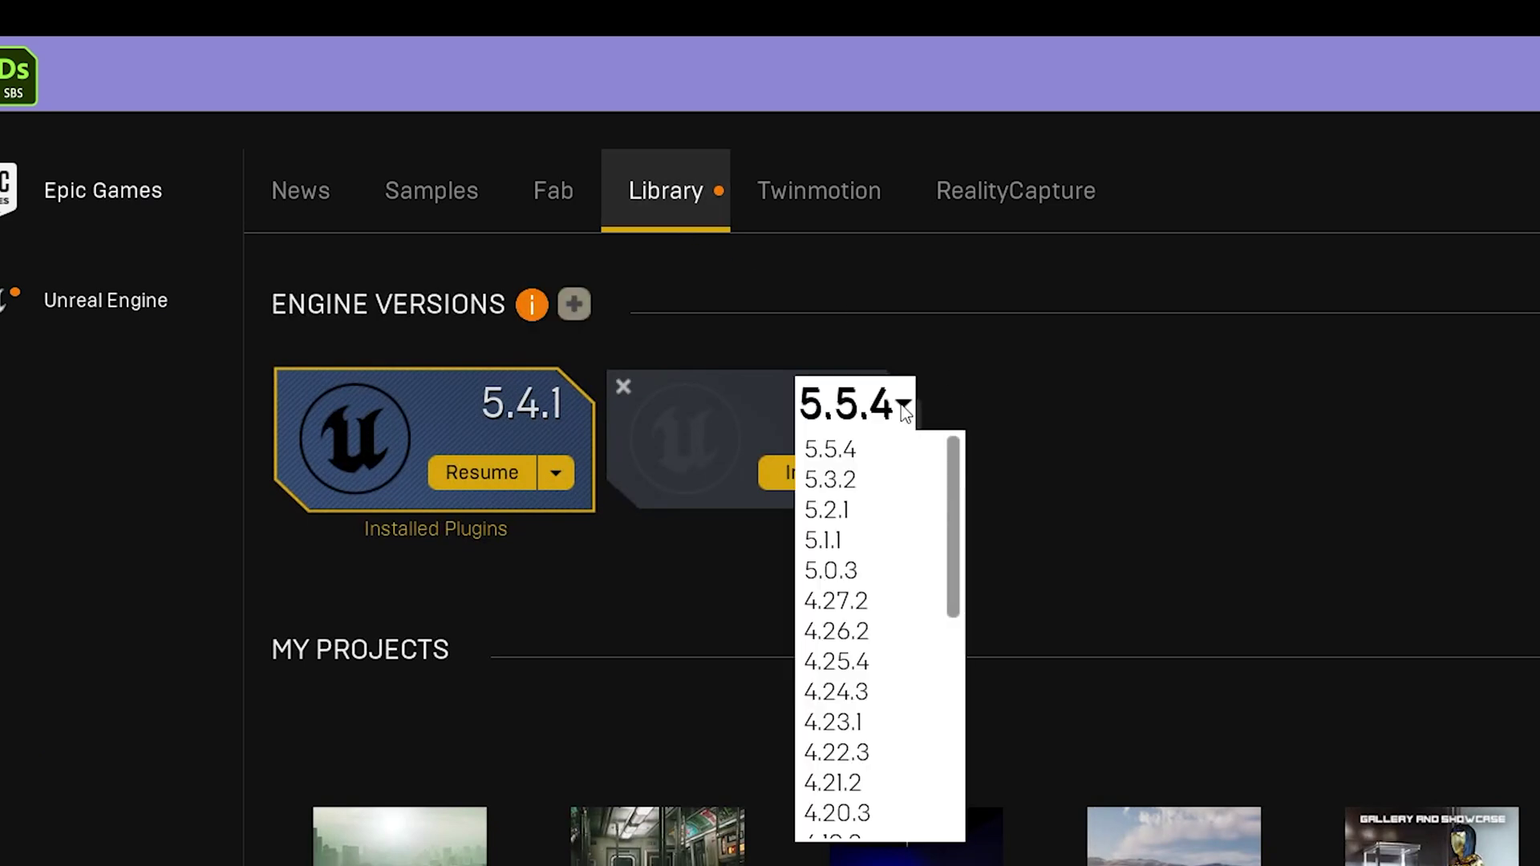
left_click(876, 453)
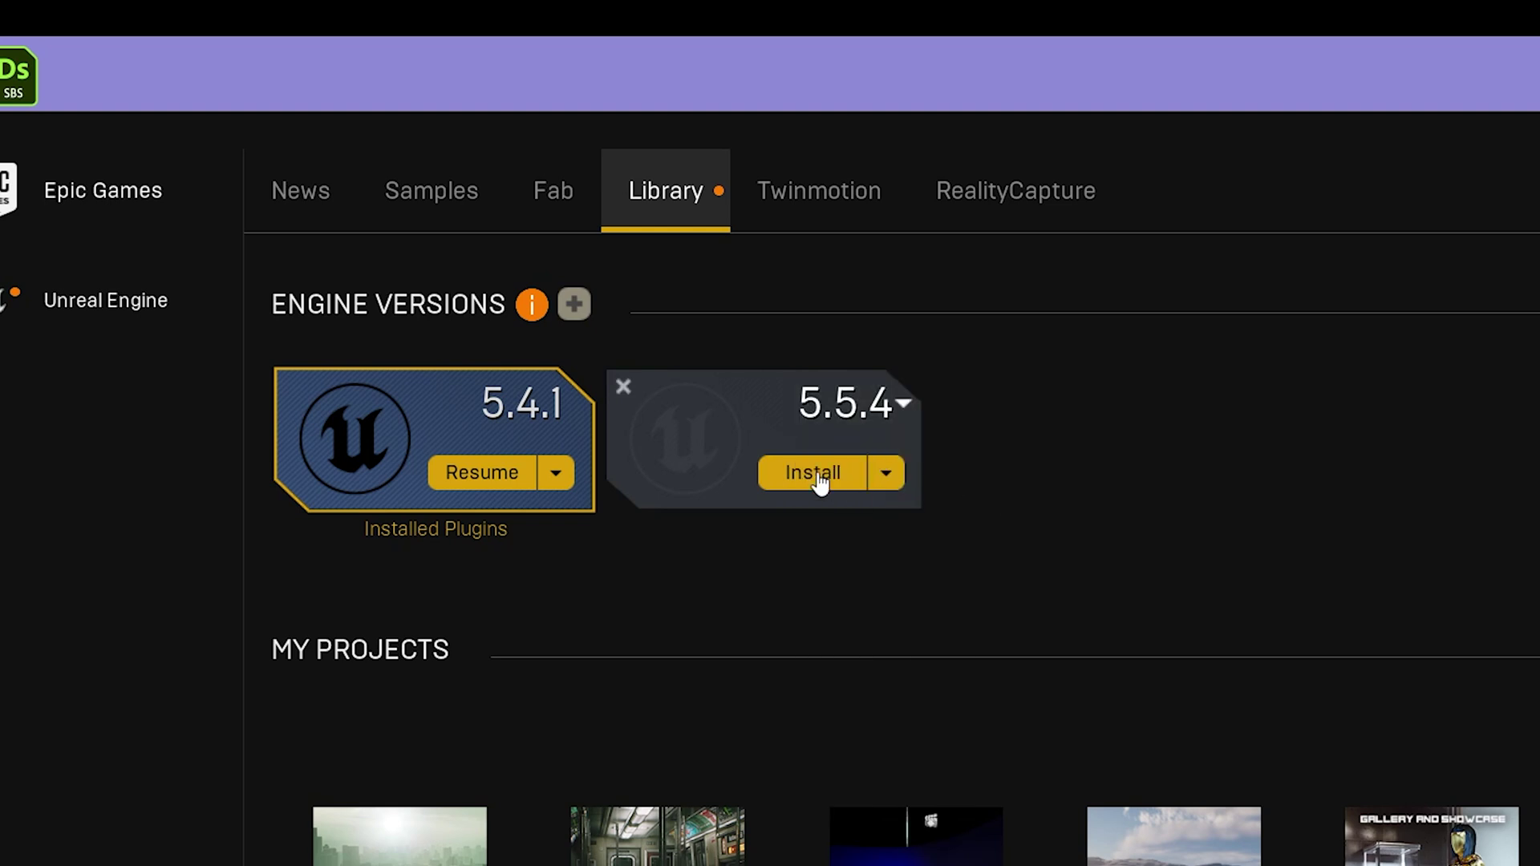
left_click(815, 474)
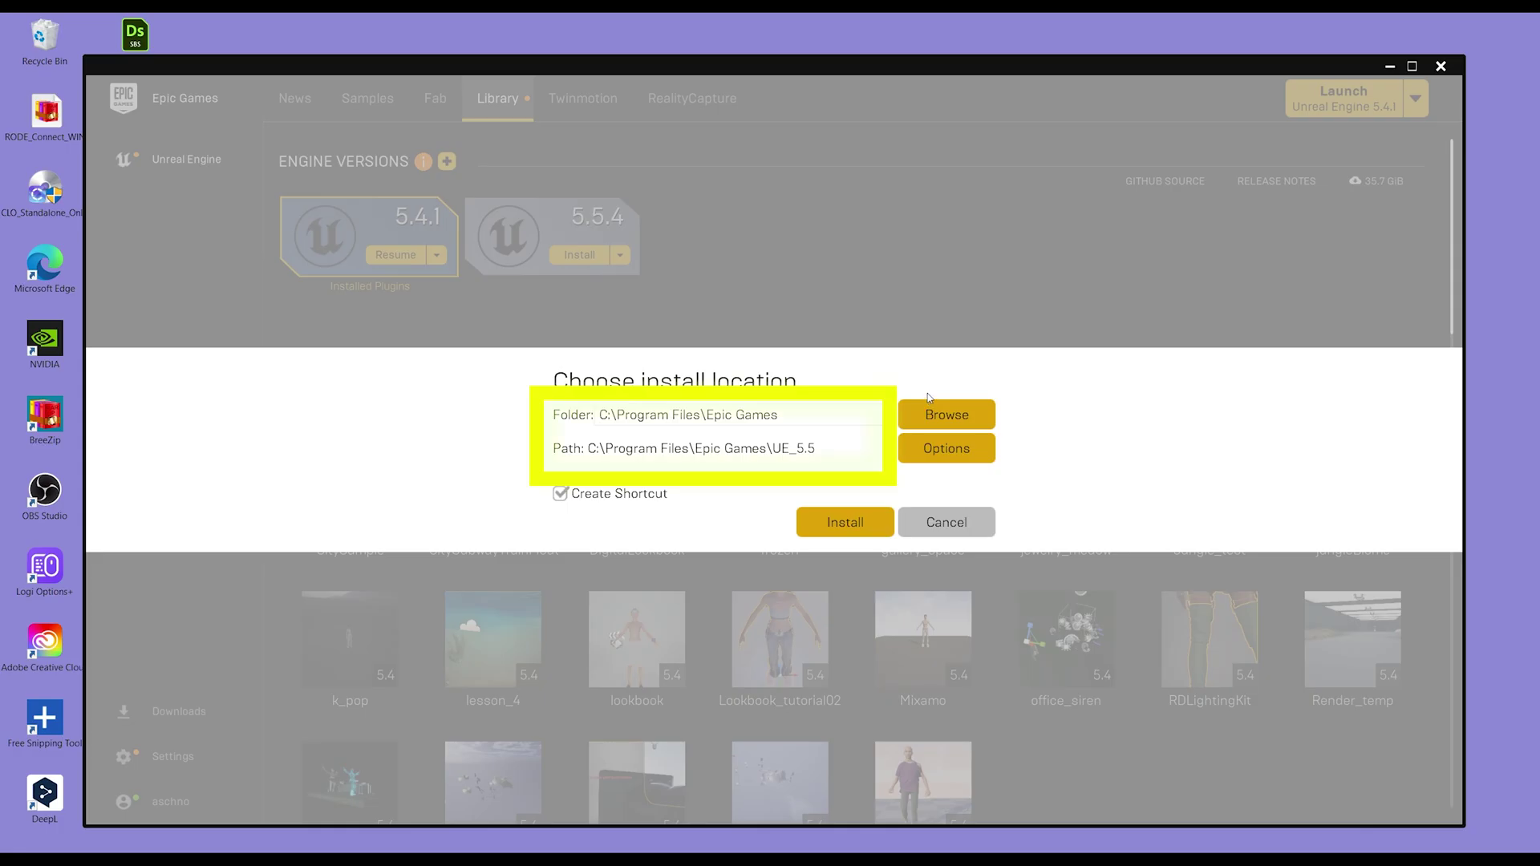
left_click(845, 522)
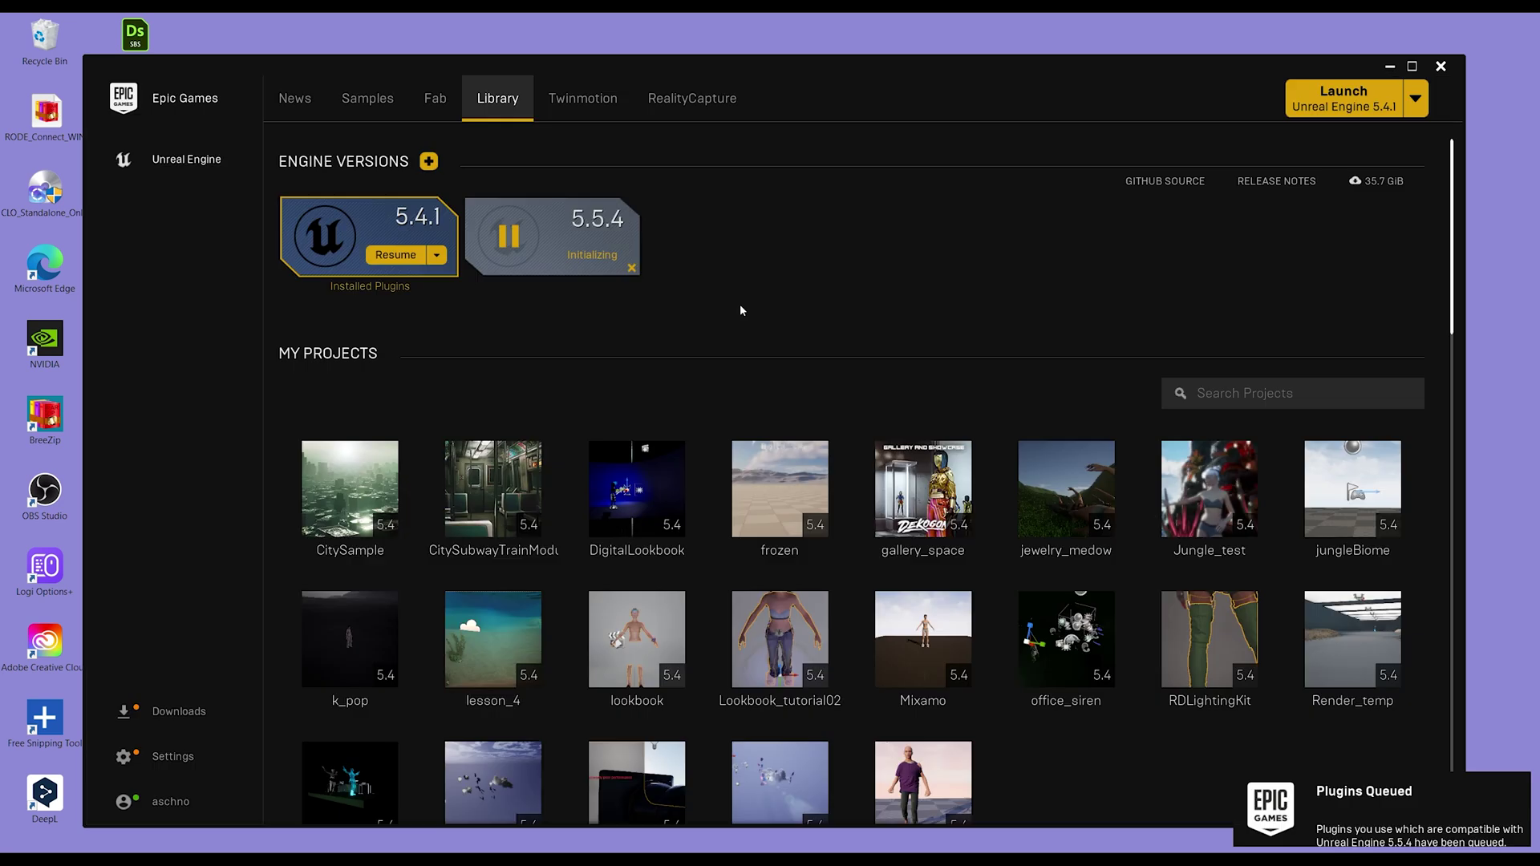
Step: Set Unreal Engine 5.5.4 as the current version and launch it
left_click(621, 255)
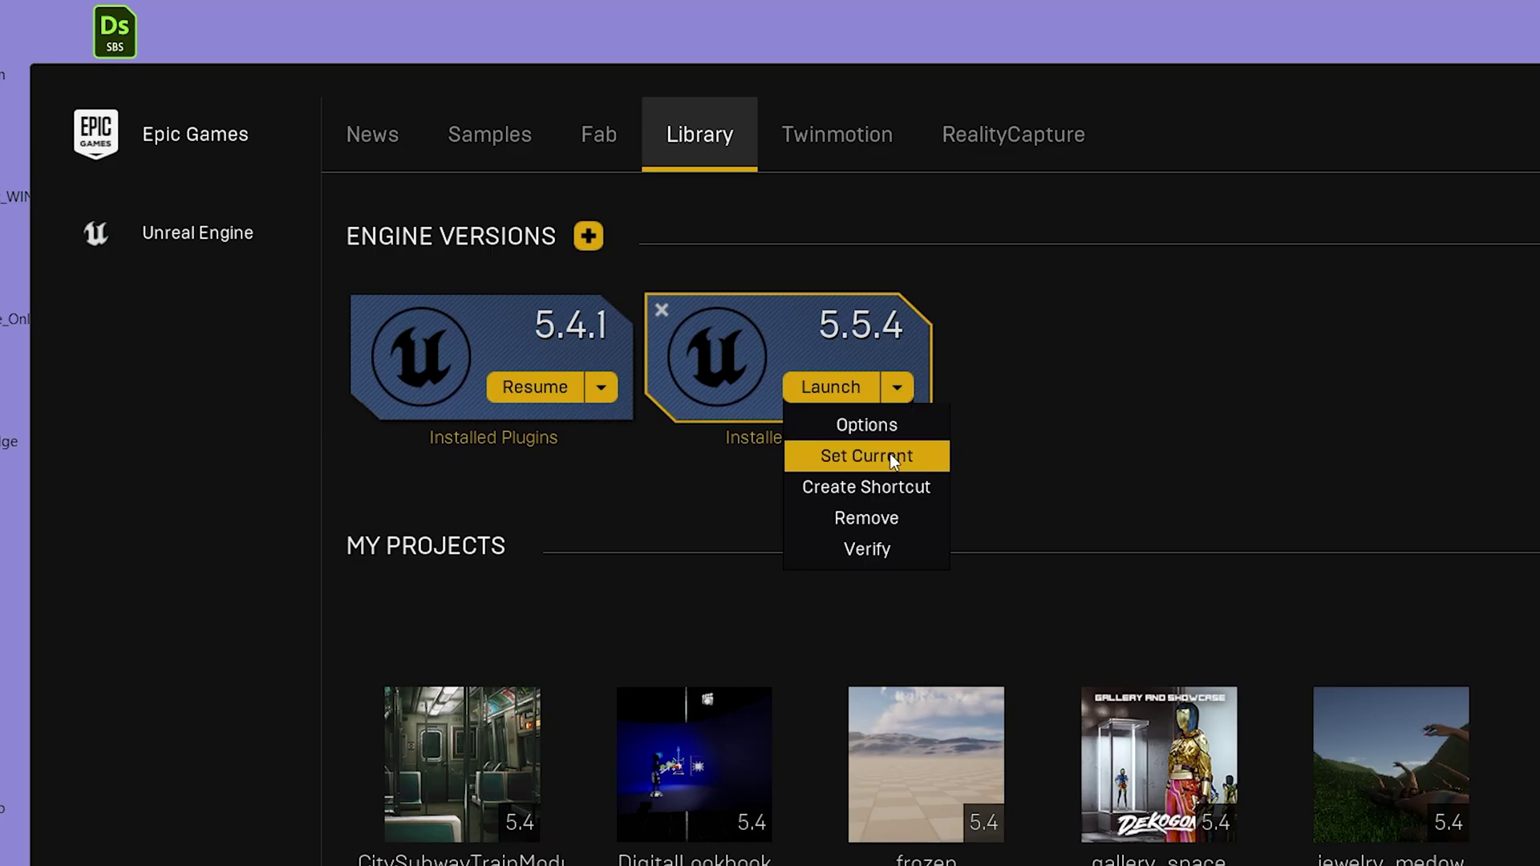
left_click(614, 297)
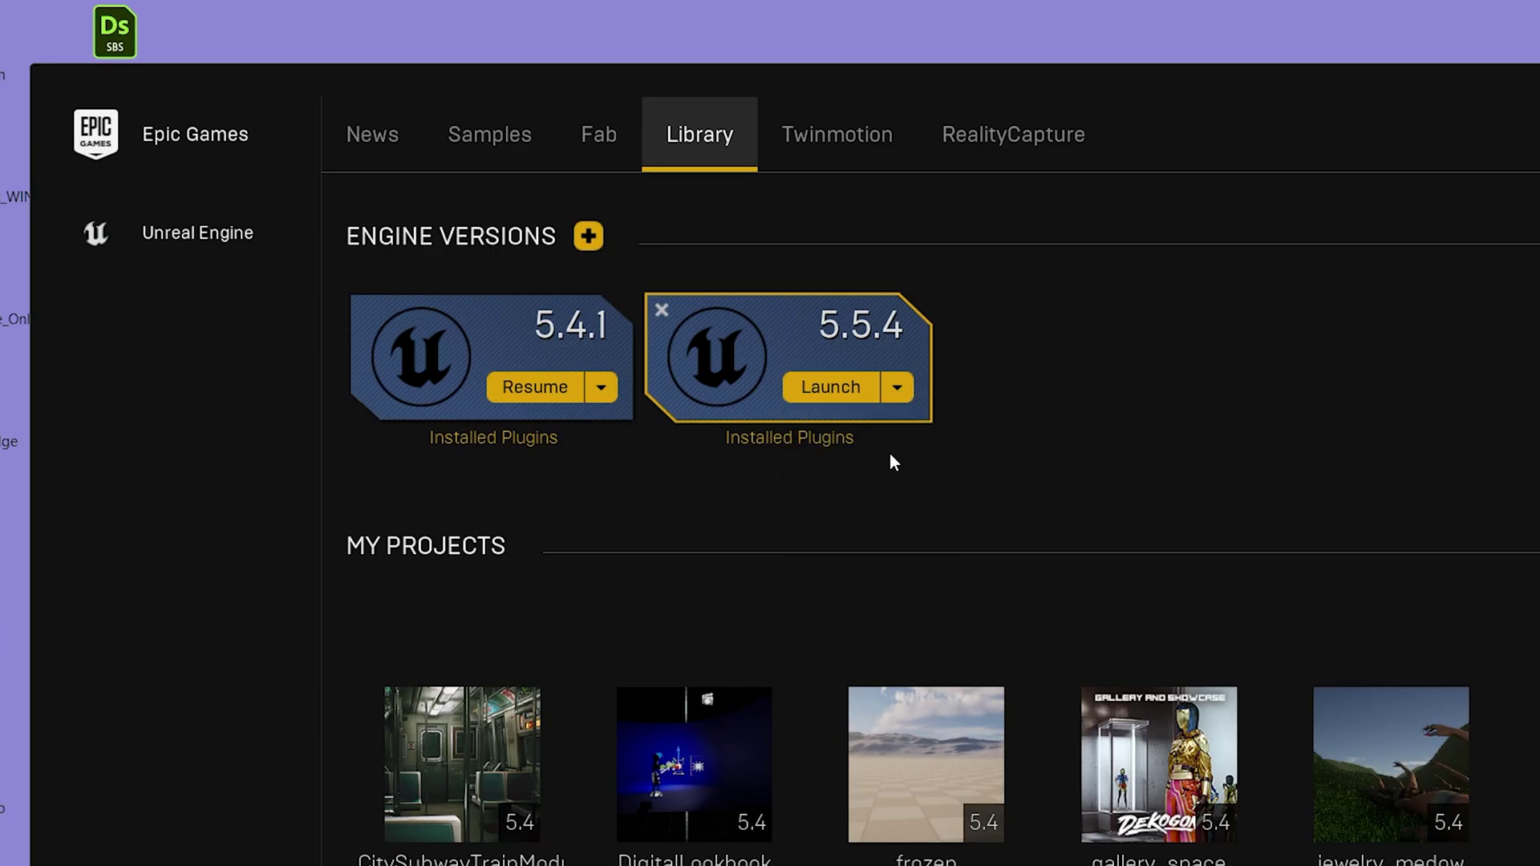
left_click(830, 386)
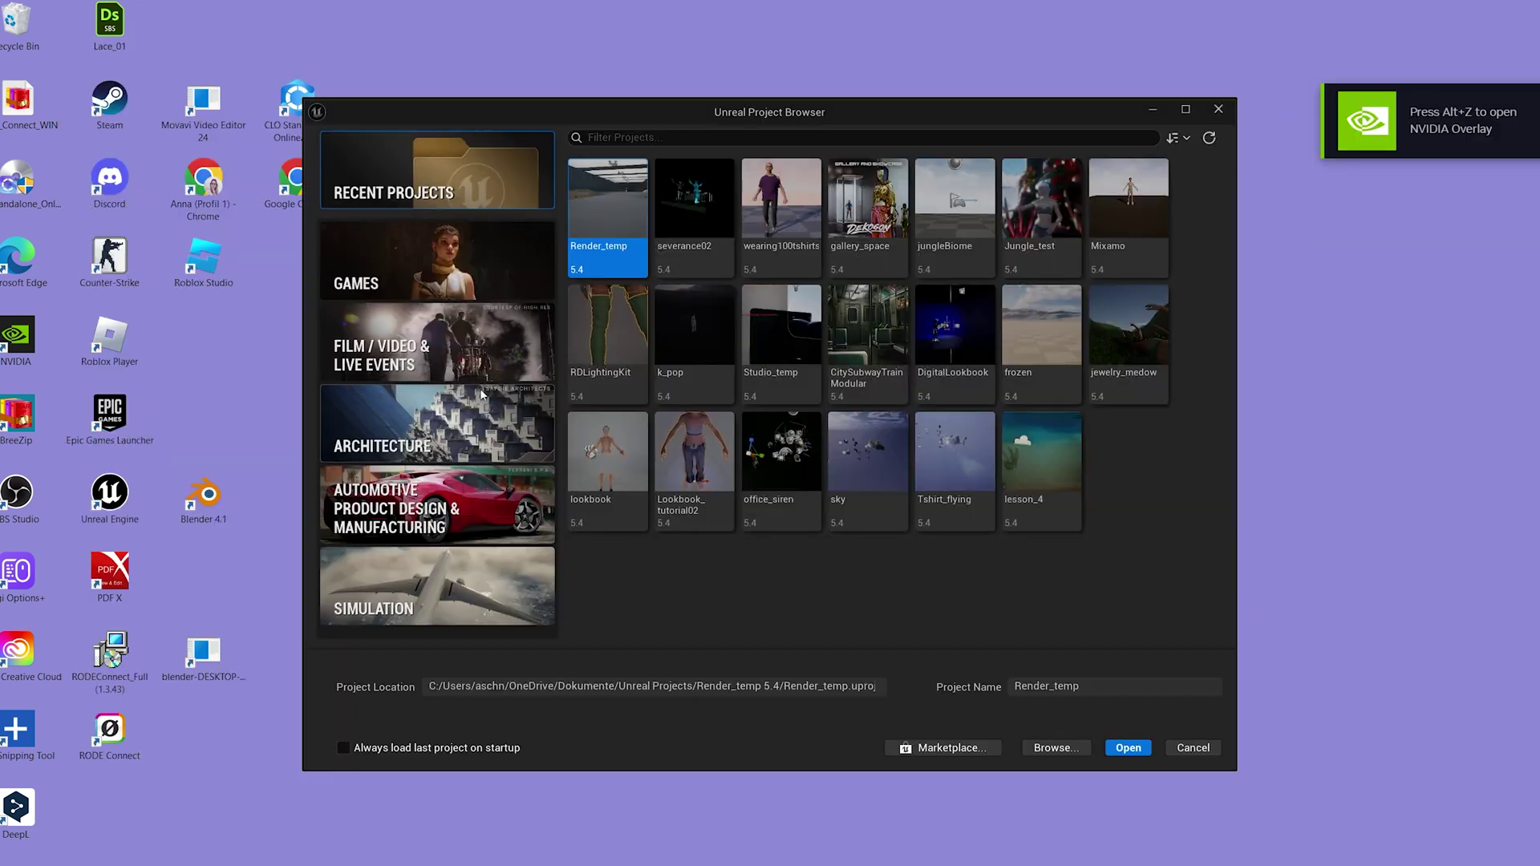
Step: Create a Blank project named ue5 in the Film / Video & Live Events category, without Starter Content
left_click(465, 362)
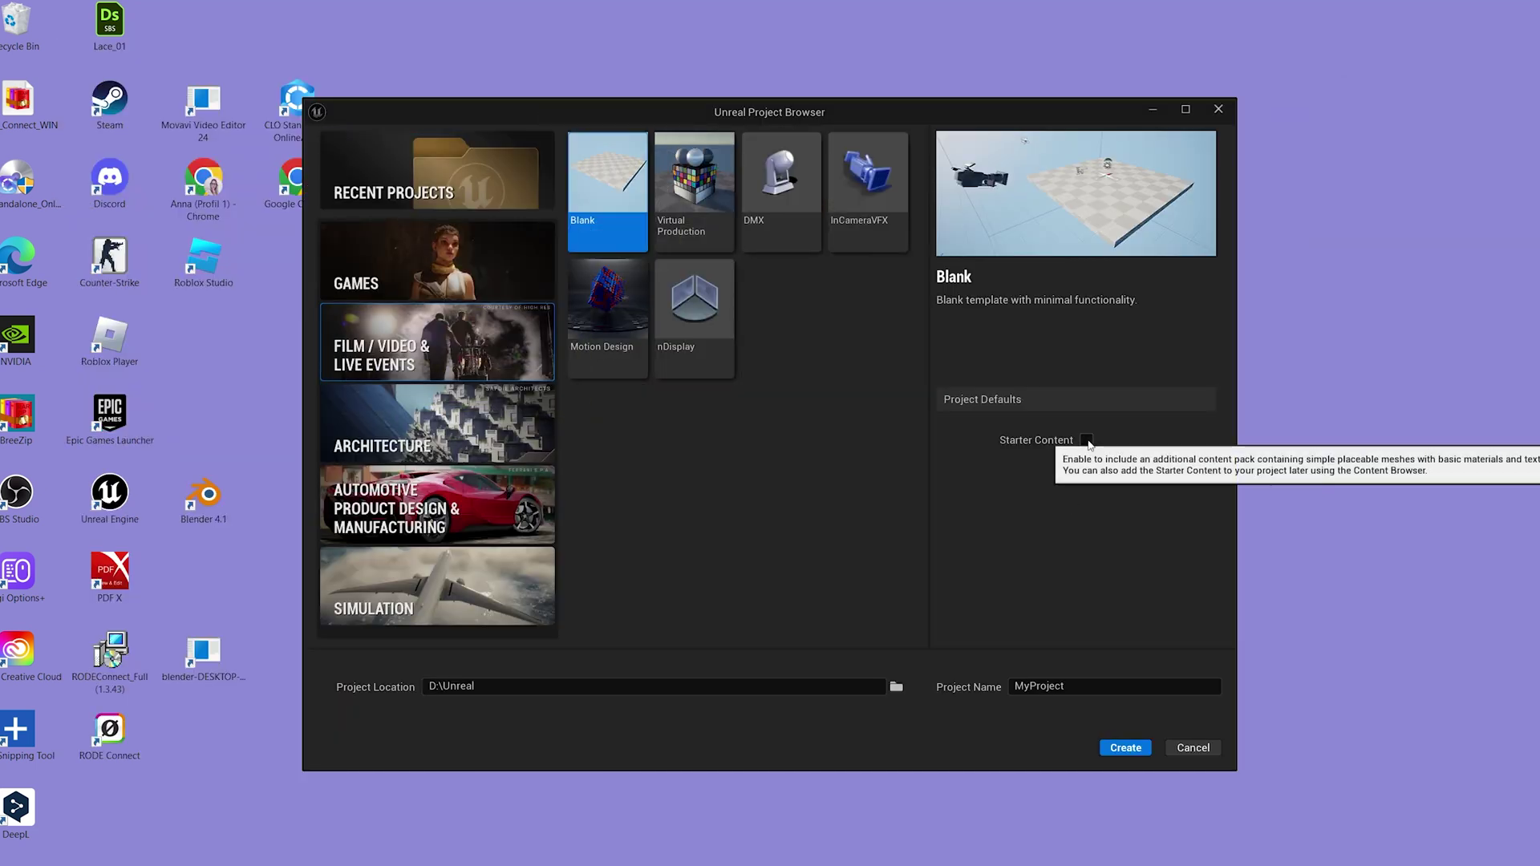
left_click(1076, 687)
type("Live")
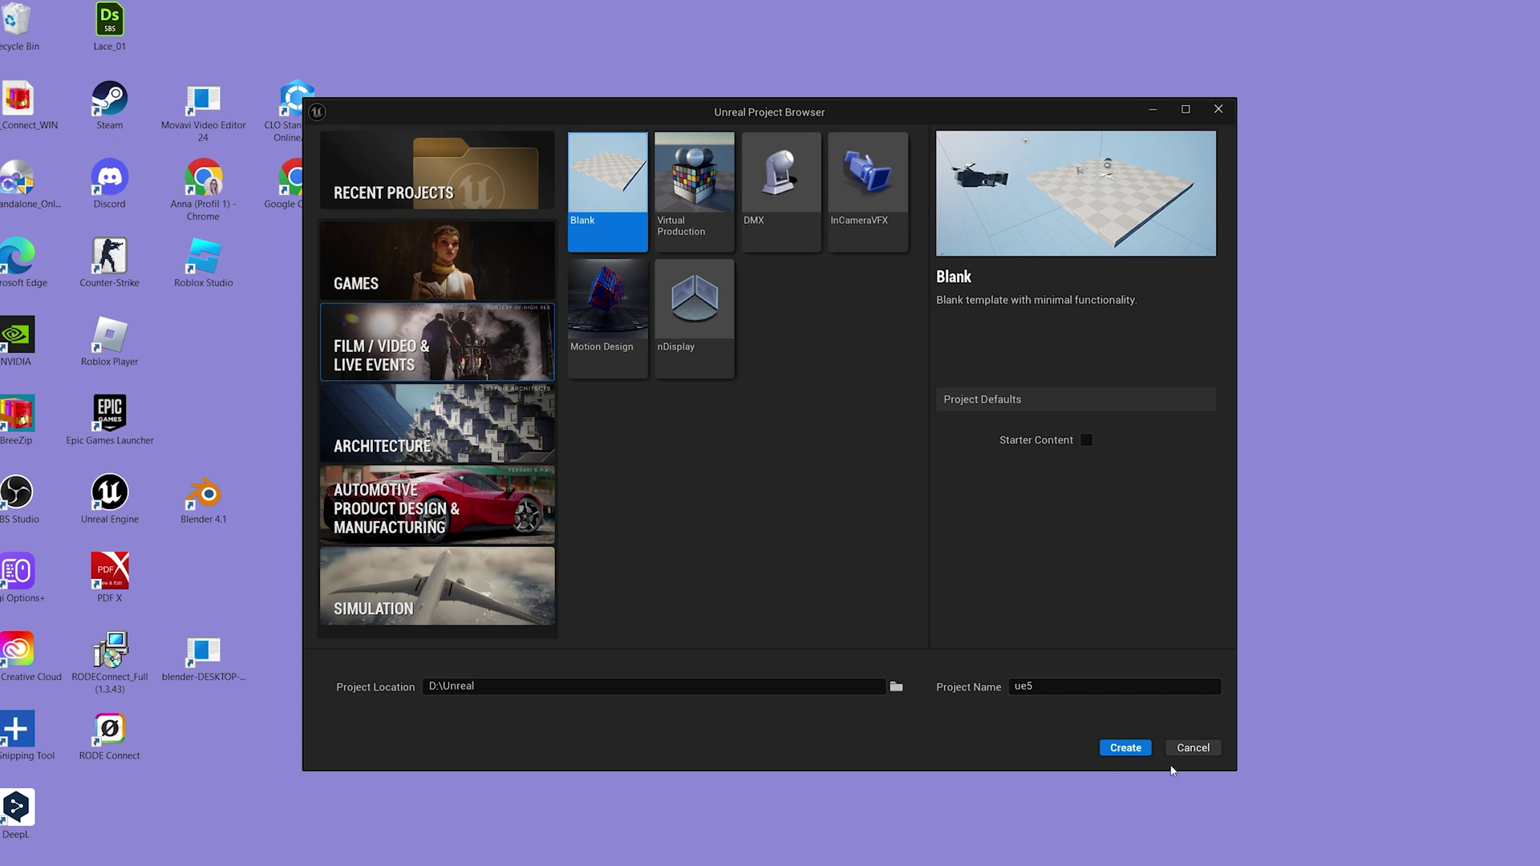
left_click(1139, 748)
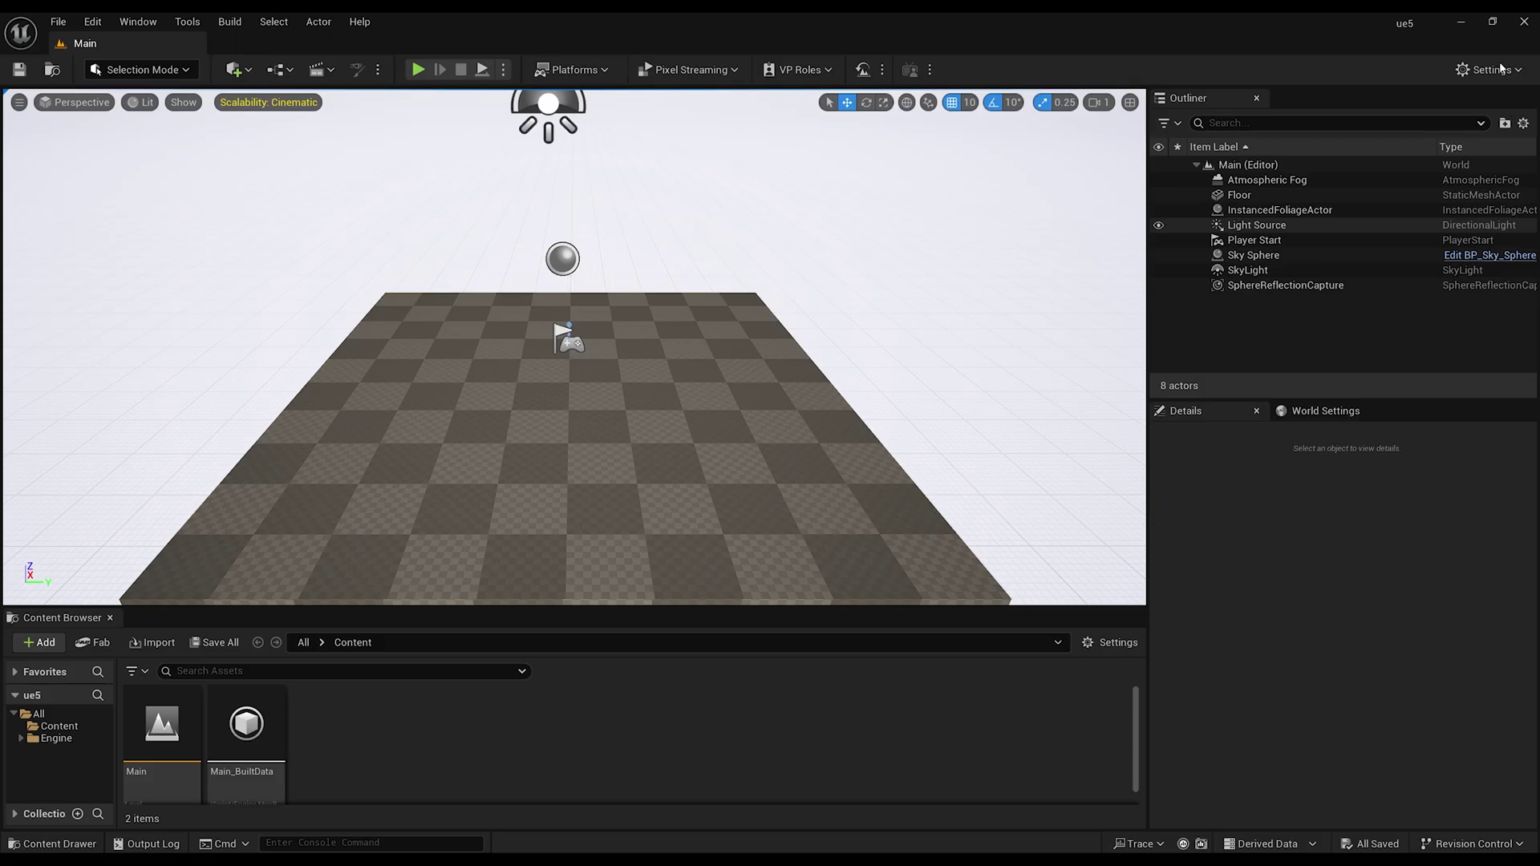
Step: Search the project's plugins for Substance and then for "clo"
left_click(1494, 70)
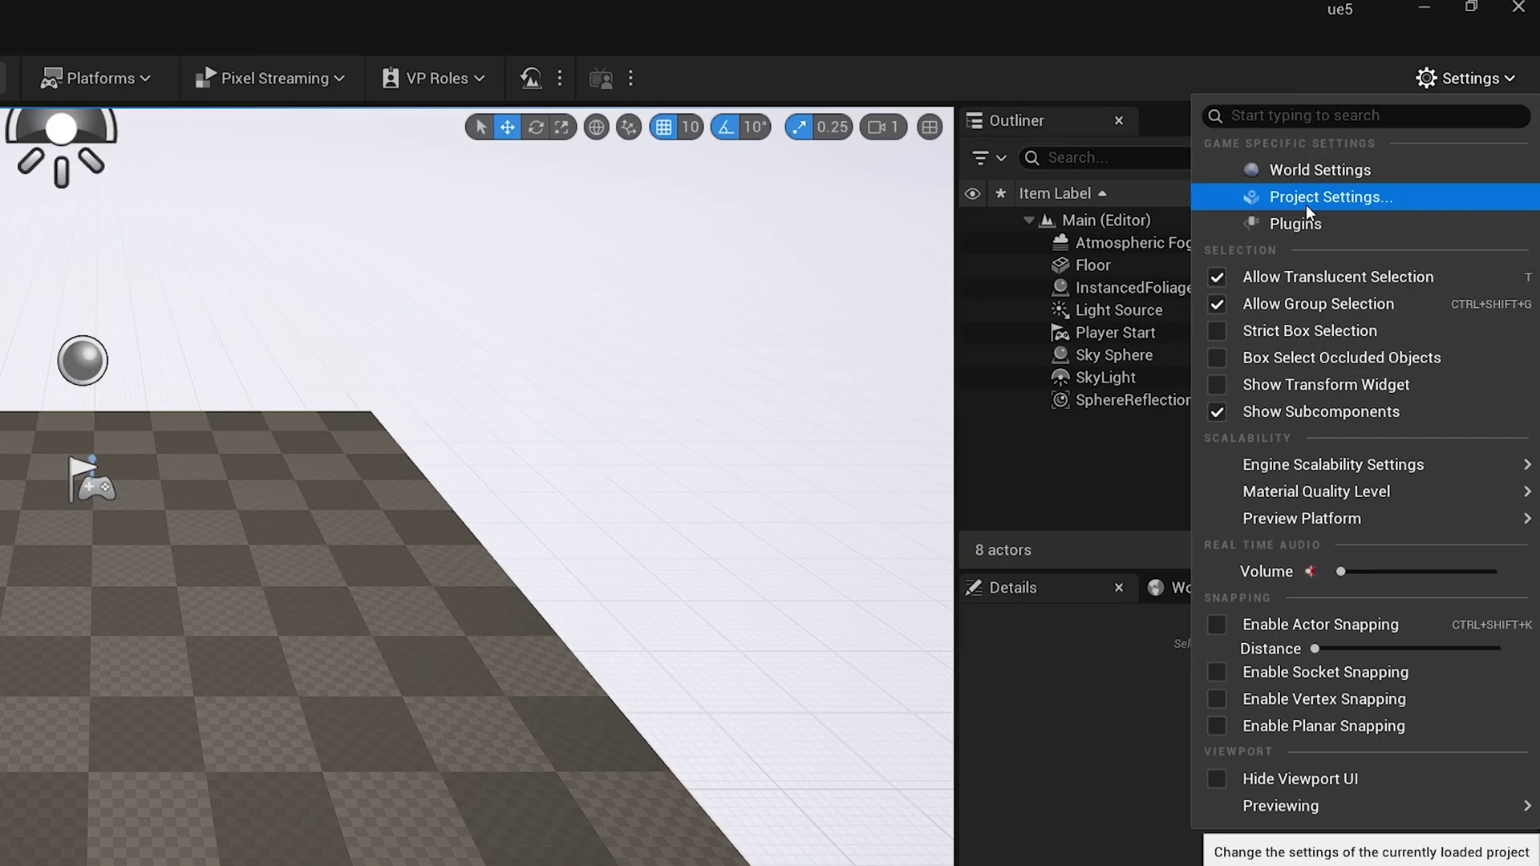
left_click(1376, 166)
type("substa")
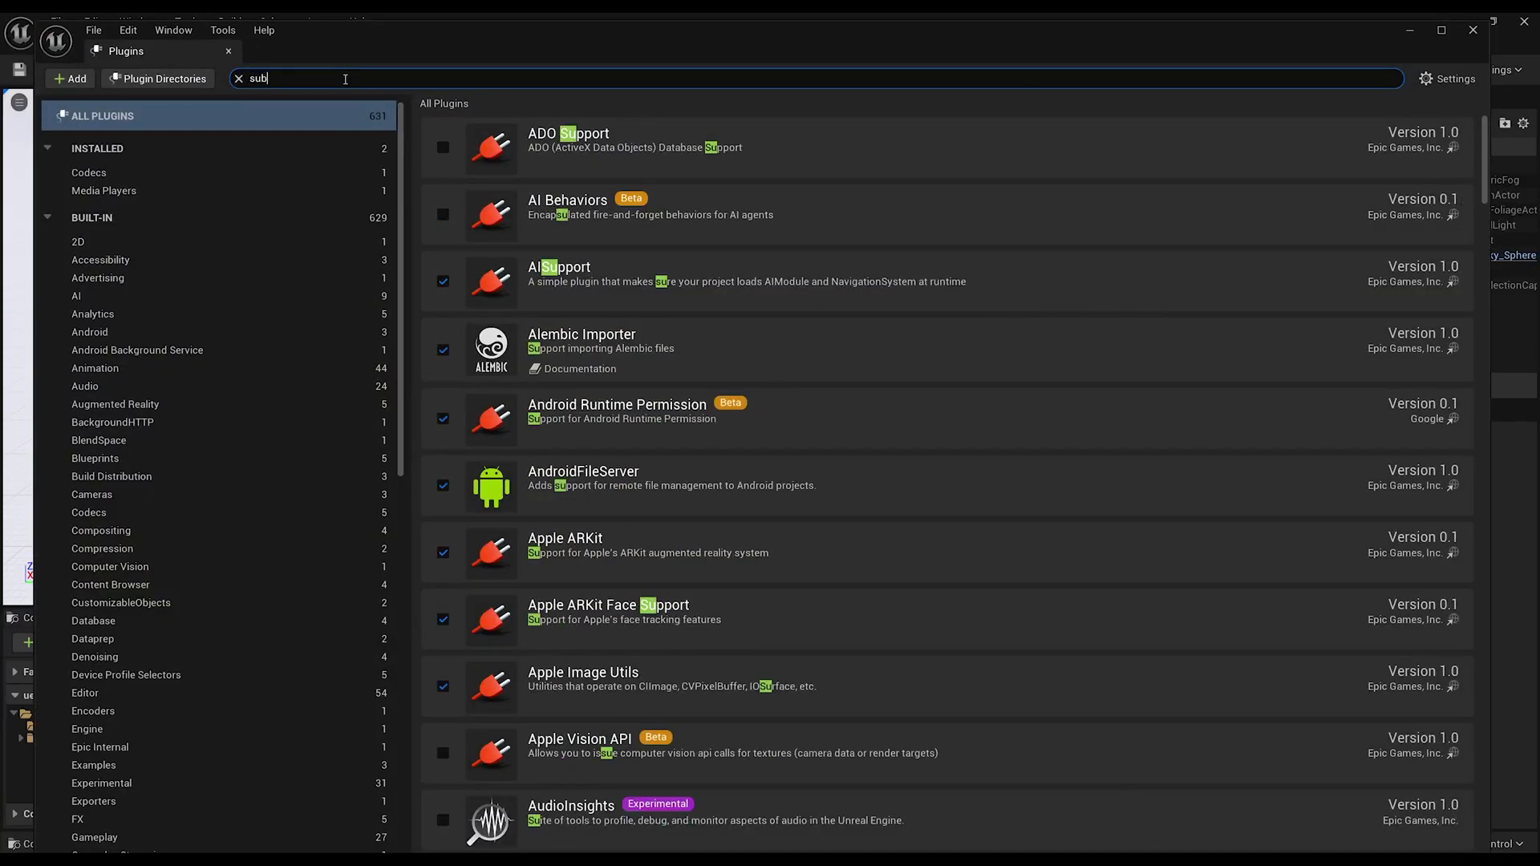
key("BackSpace")
type("clo")
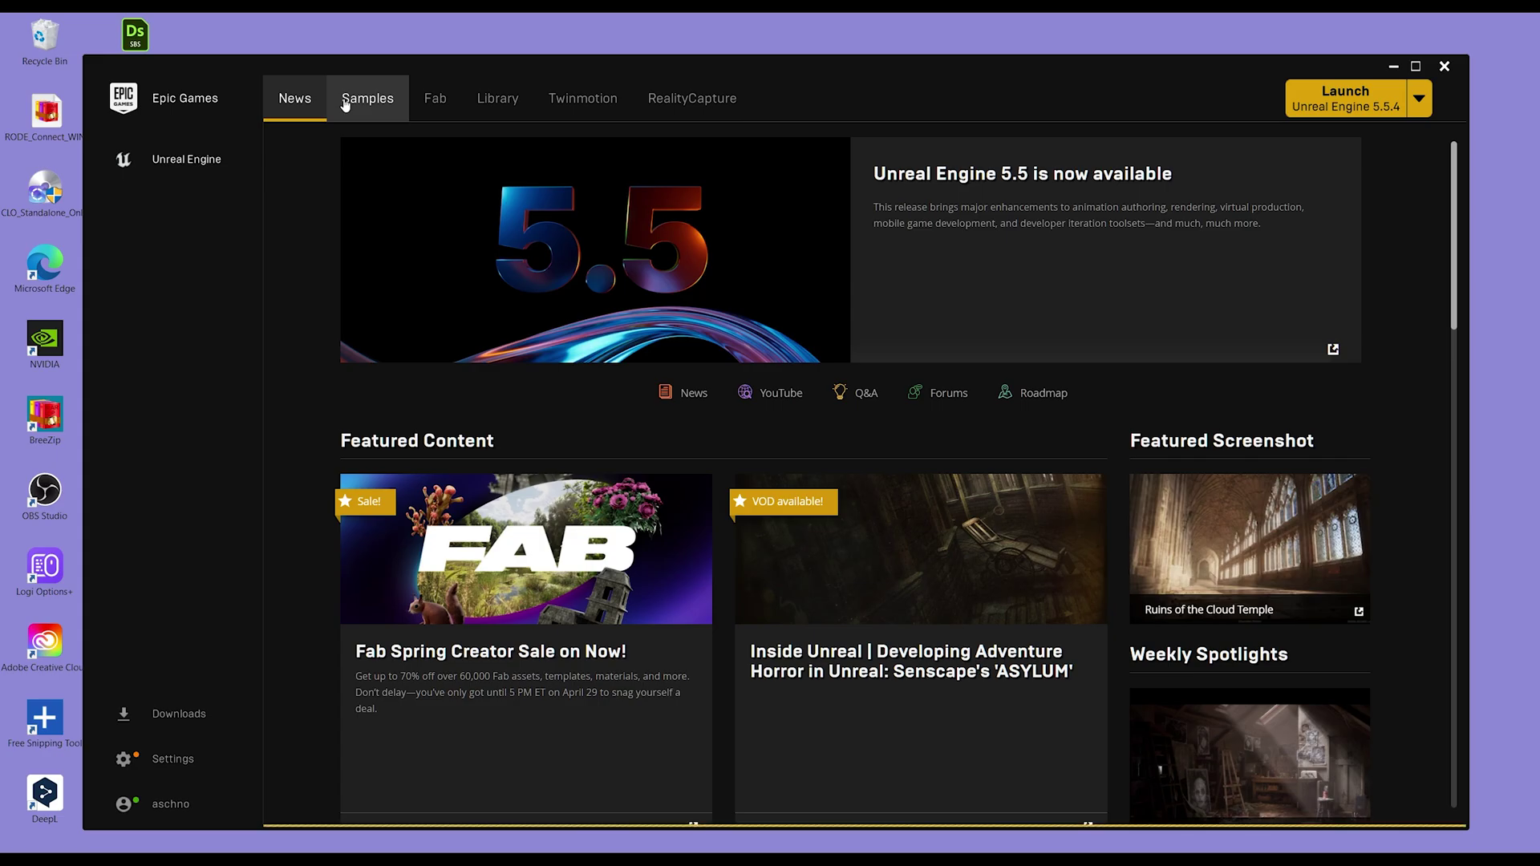
Step: Go to the Fab website from the Epic Games Launcher, search for "substance" and open the Substance 3D for Unreal Engine listing
left_click(347, 100)
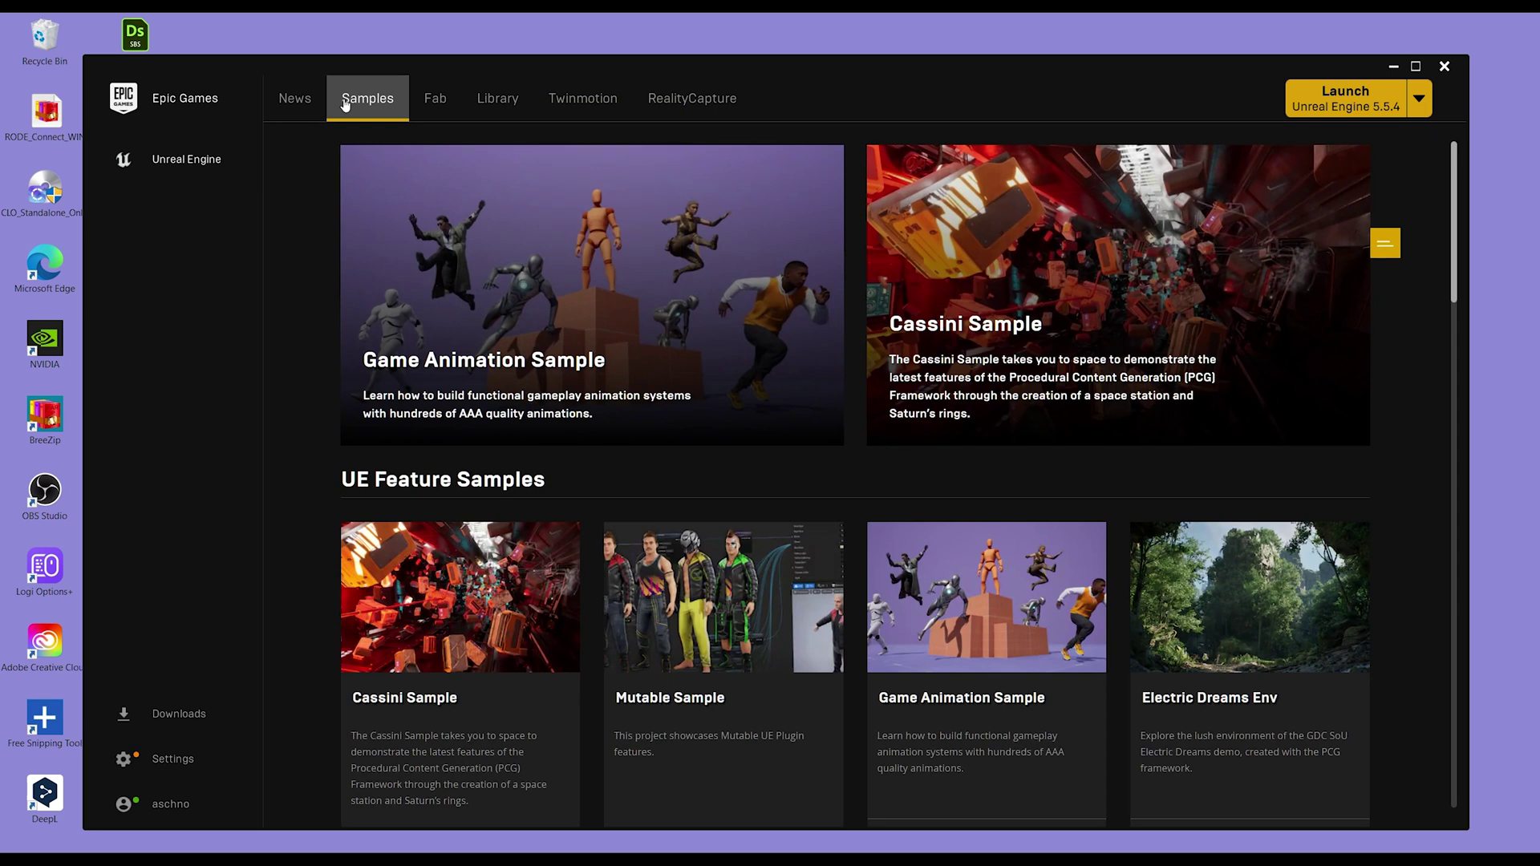
left_click(431, 97)
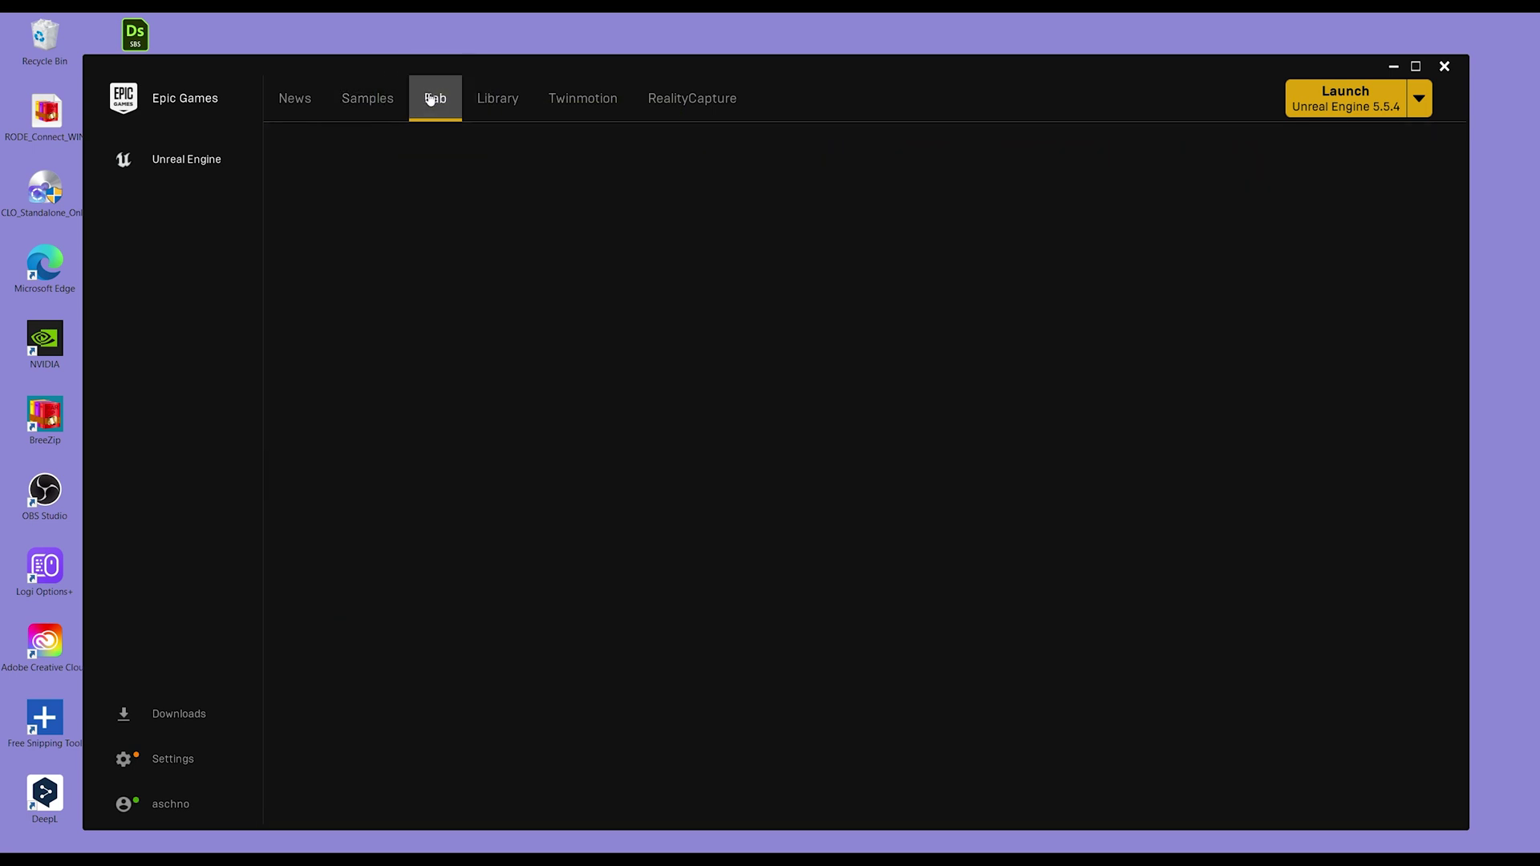
left_click(863, 654)
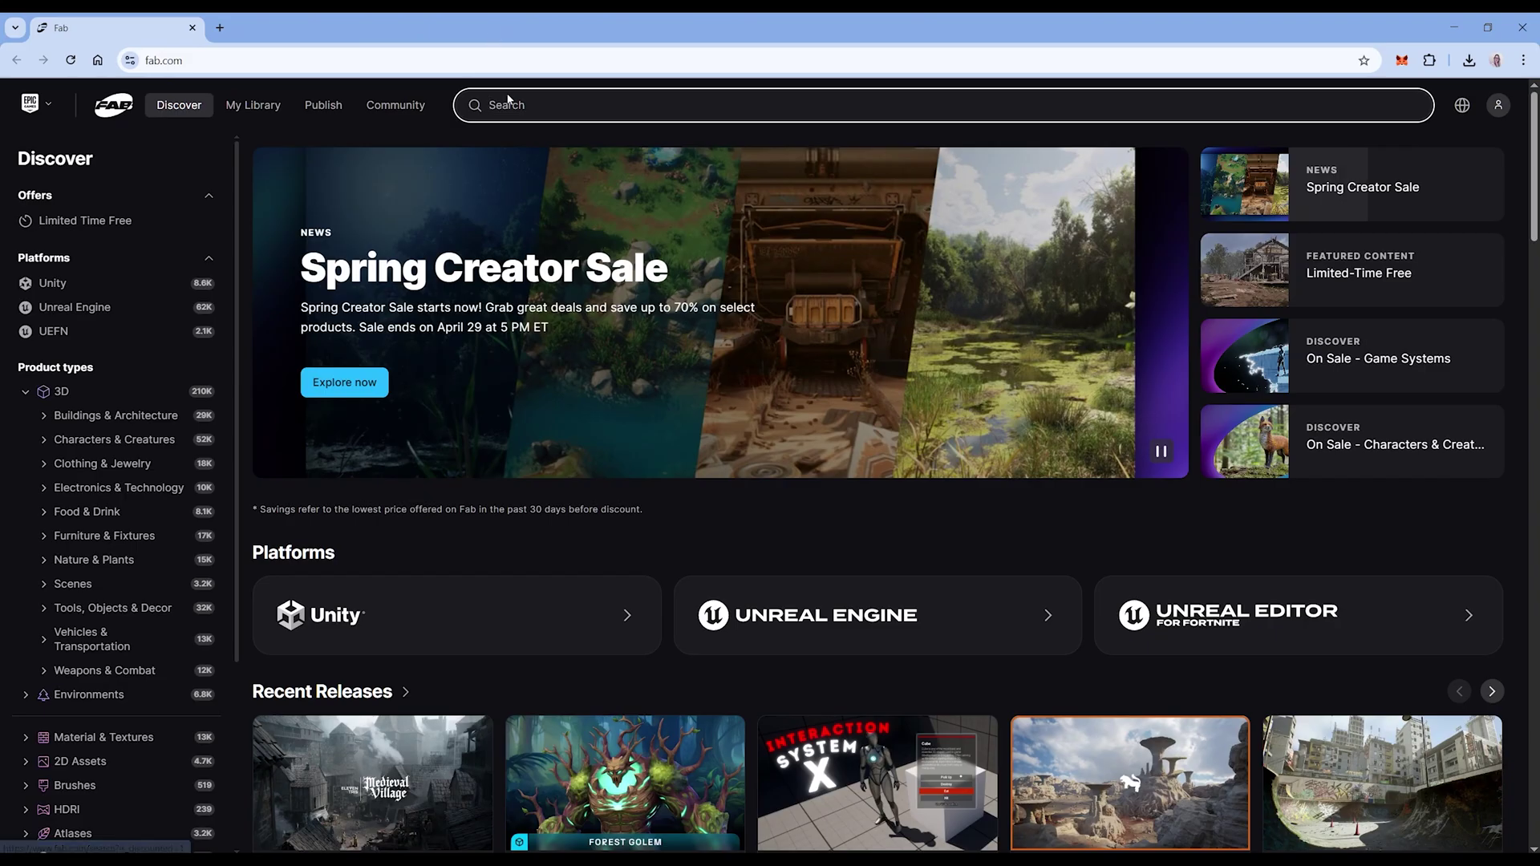
left_click(518, 105)
type("substance")
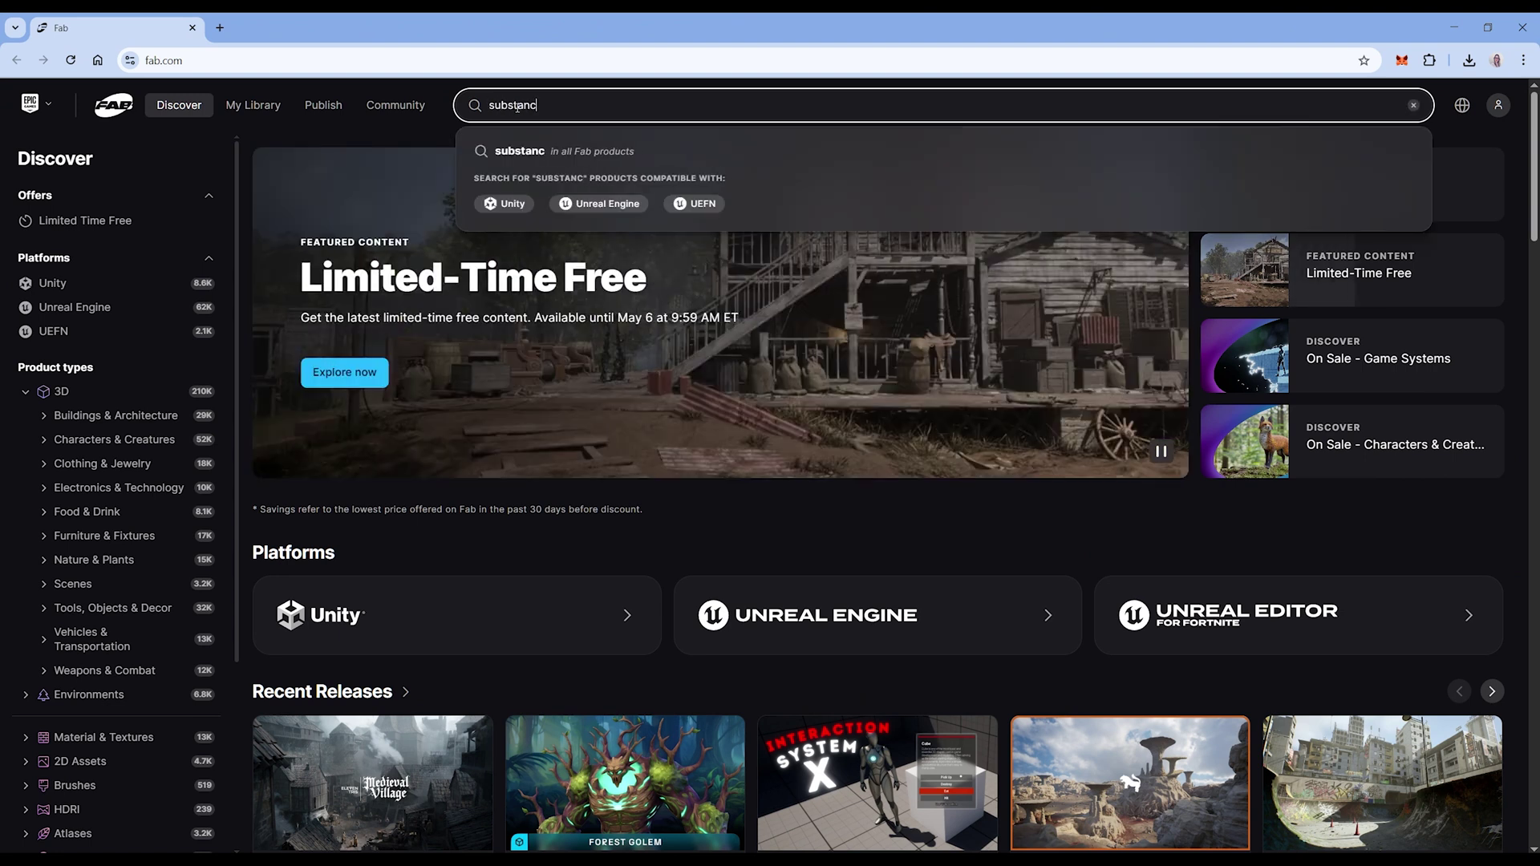
key("Return")
left_click(377, 333)
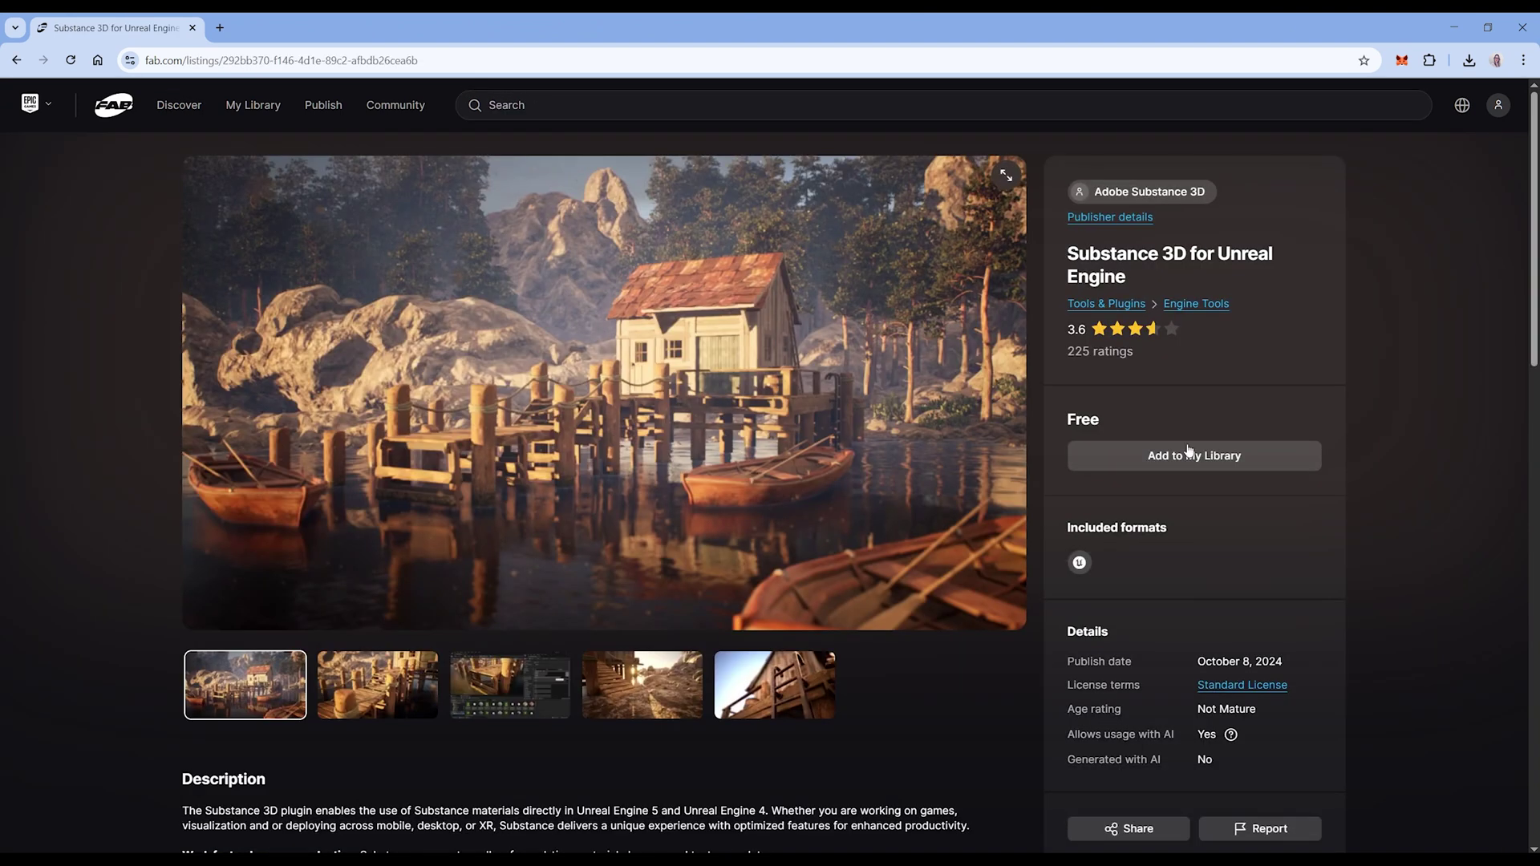
Step: Add the free Substance 3D for Unreal Engine plugin to My Library and view it in the launcher
left_click(1188, 453)
left_click(1040, 805)
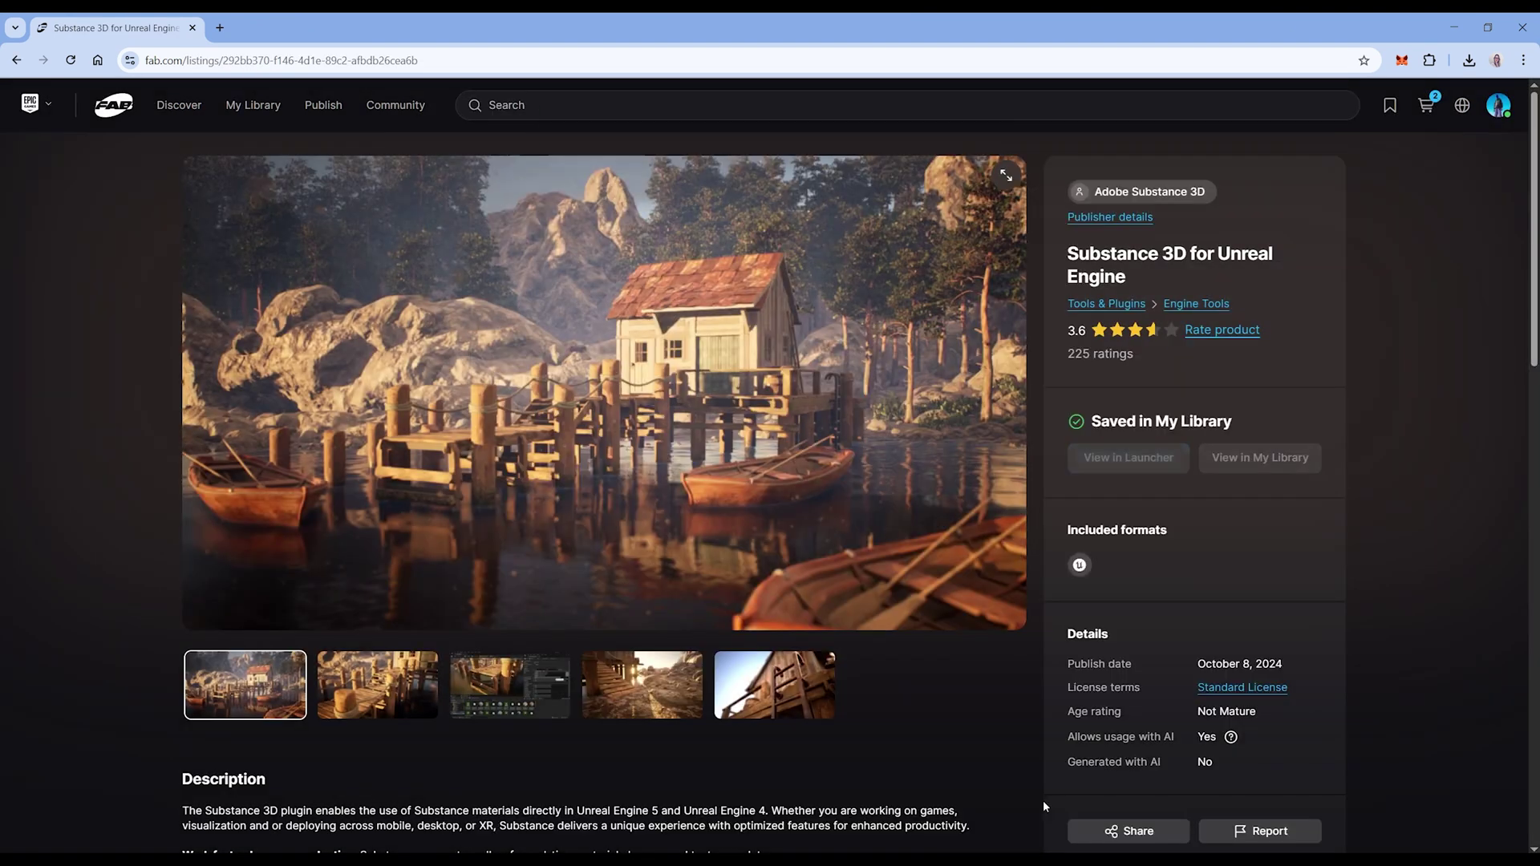
left_click(1129, 457)
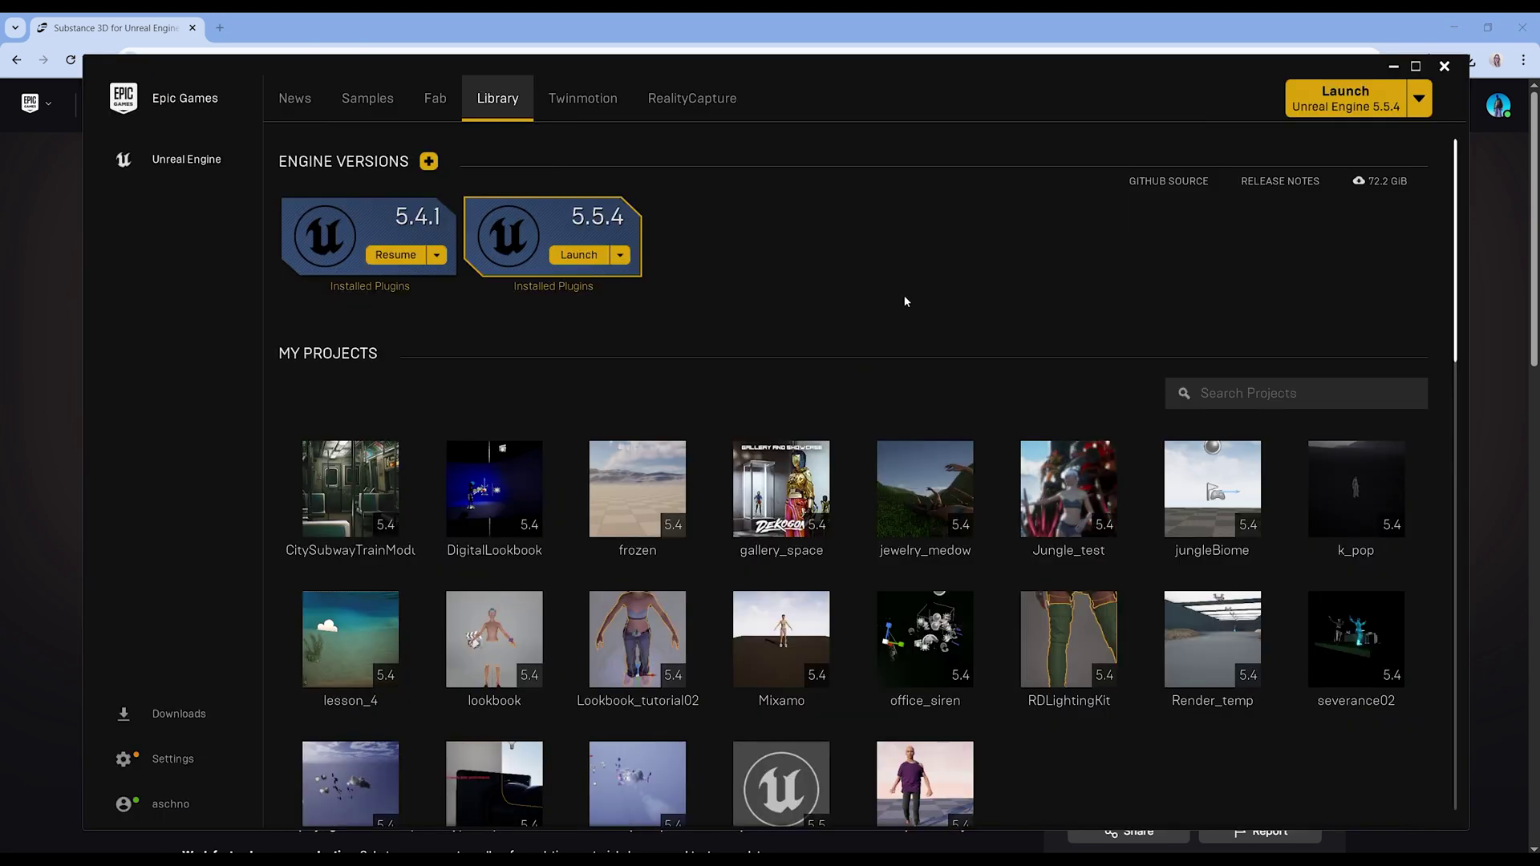
Step: Find "substance" in the Fab Library and install the Substance 3D for Unreal Engine plugin to the 5.5 engine slot
scroll(903, 295, "down", 9)
scroll(903, 302, "down", 2)
left_click(1219, 202)
type("substance")
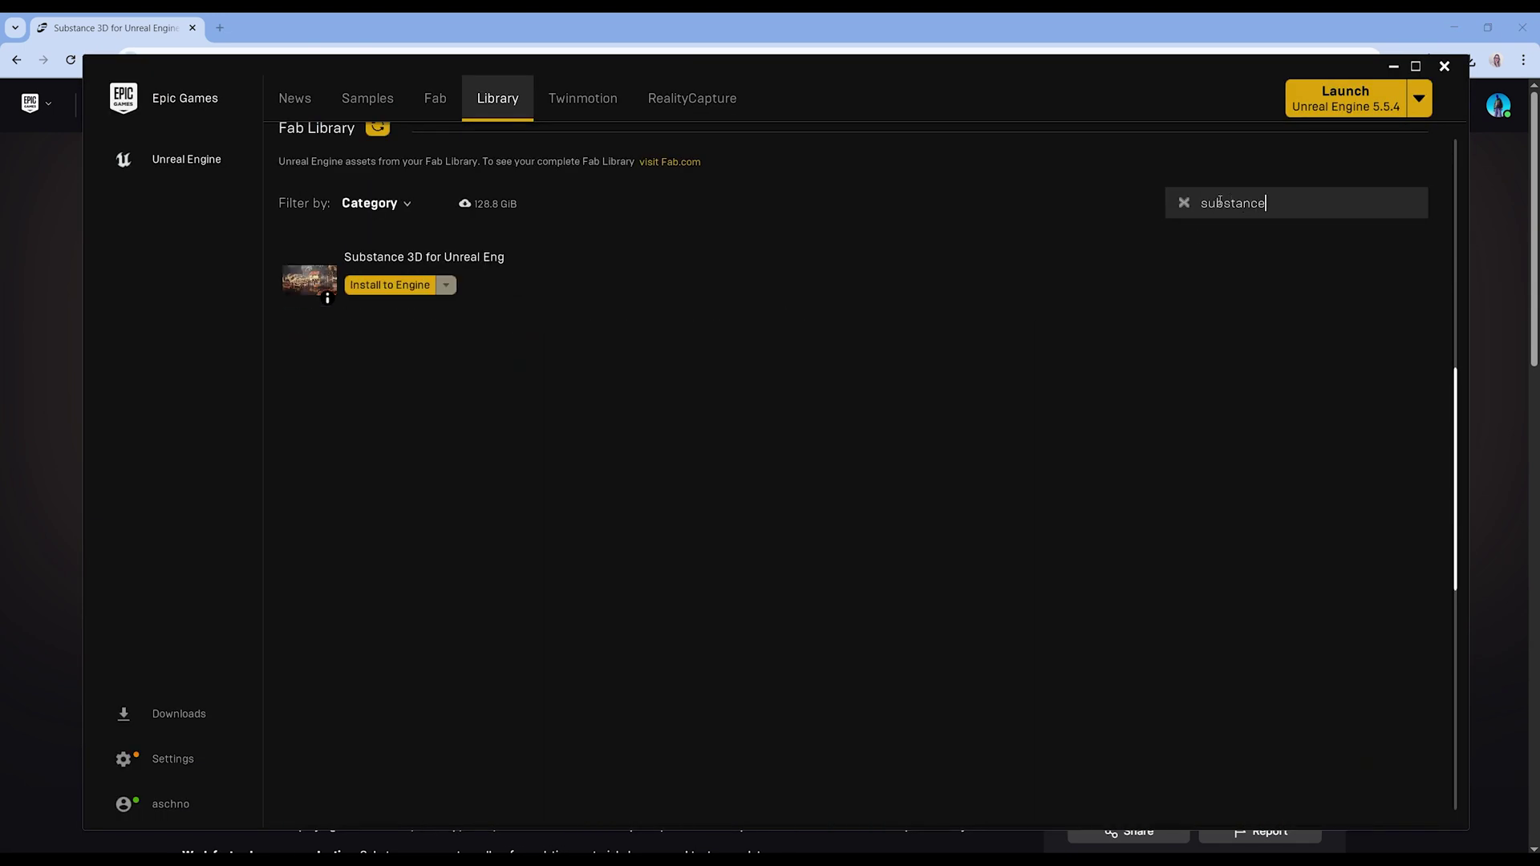
left_click(416, 290)
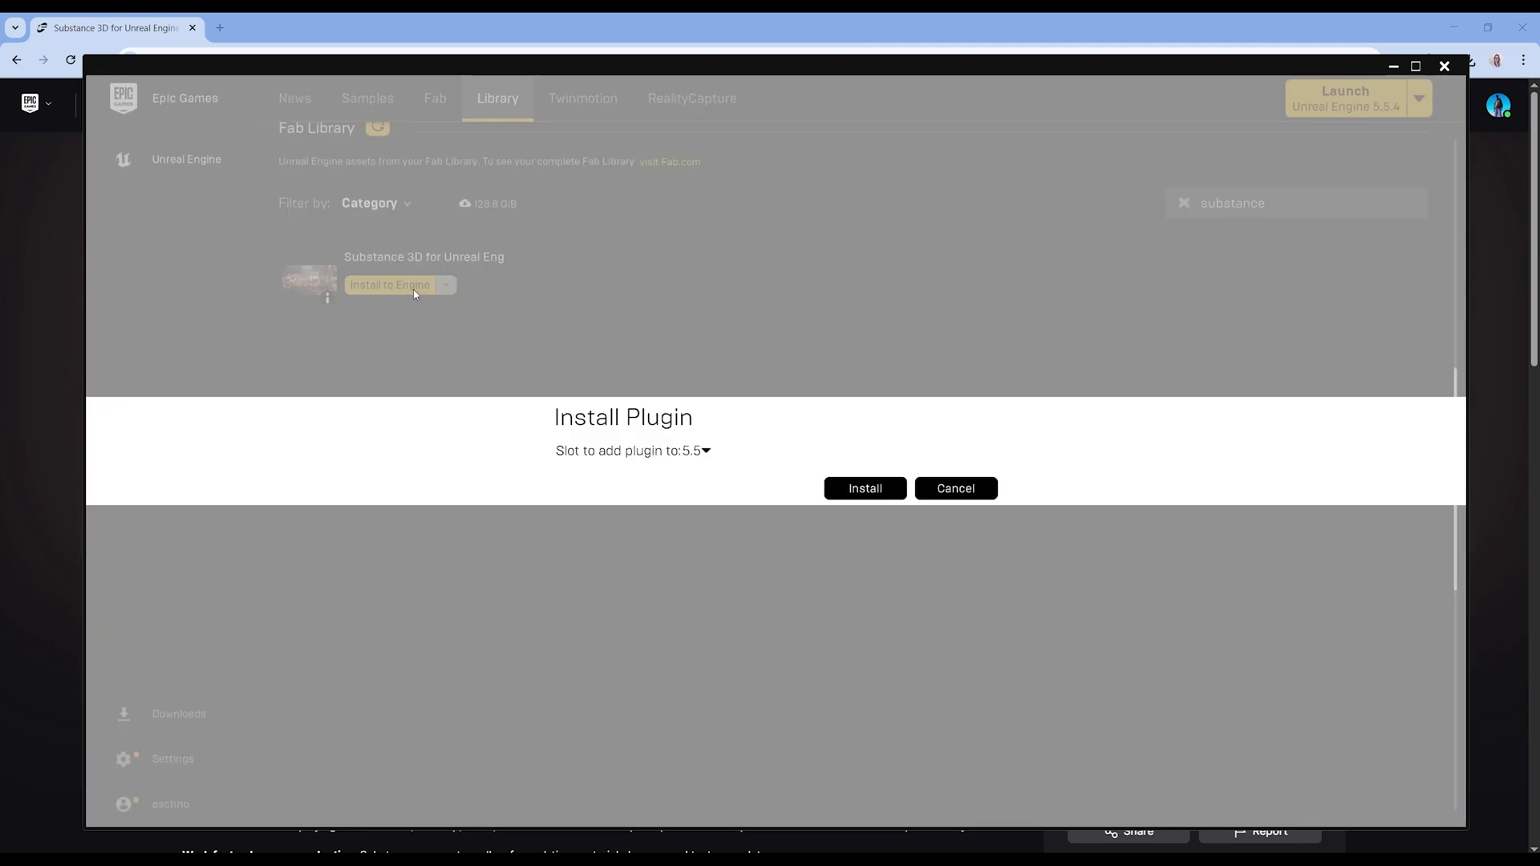
left_click(706, 452)
left_click(703, 495)
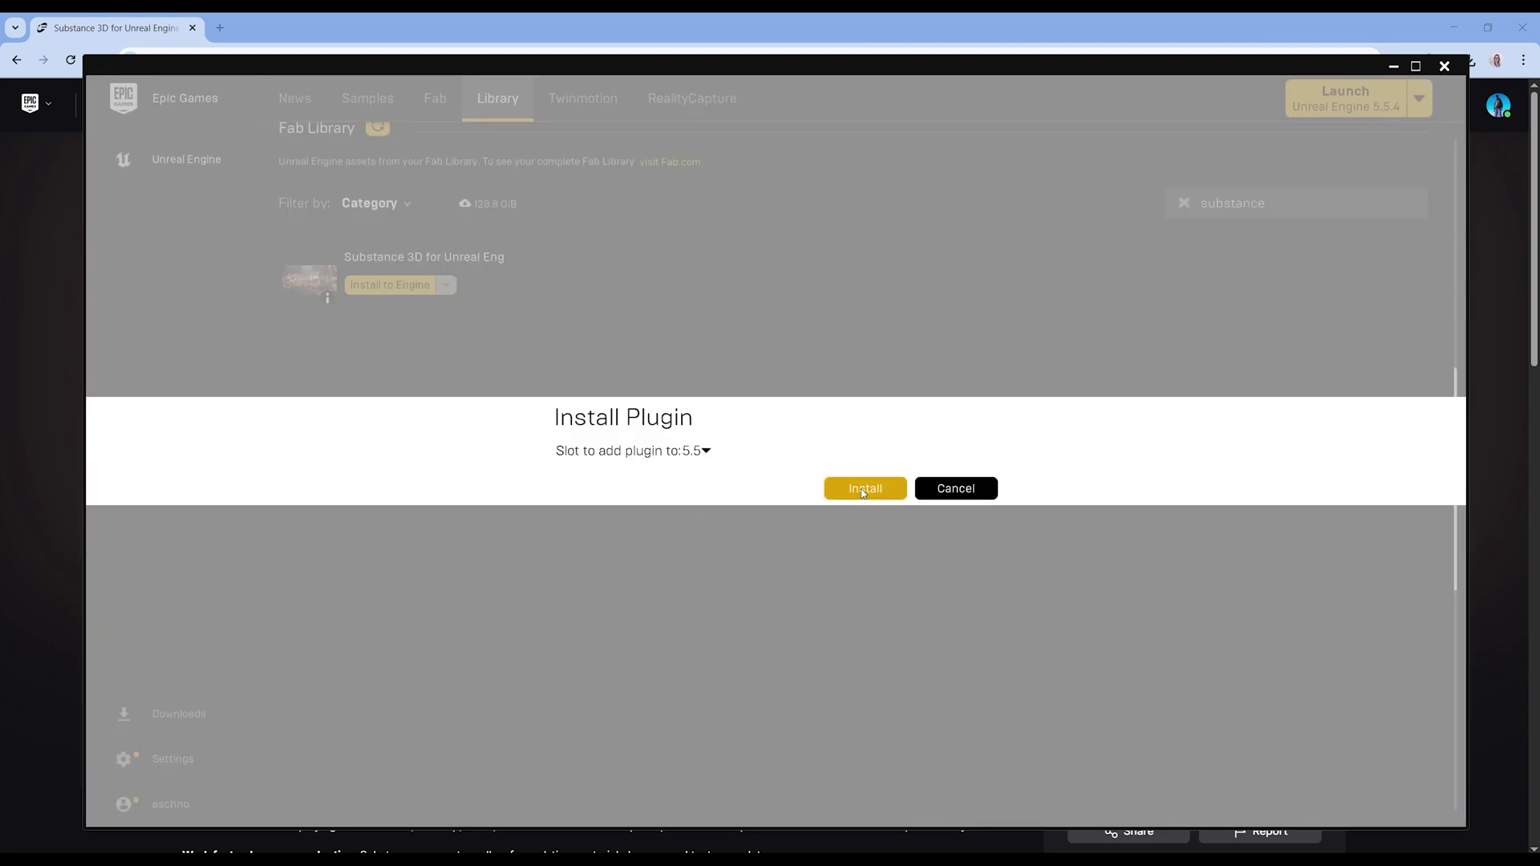
left_click(863, 489)
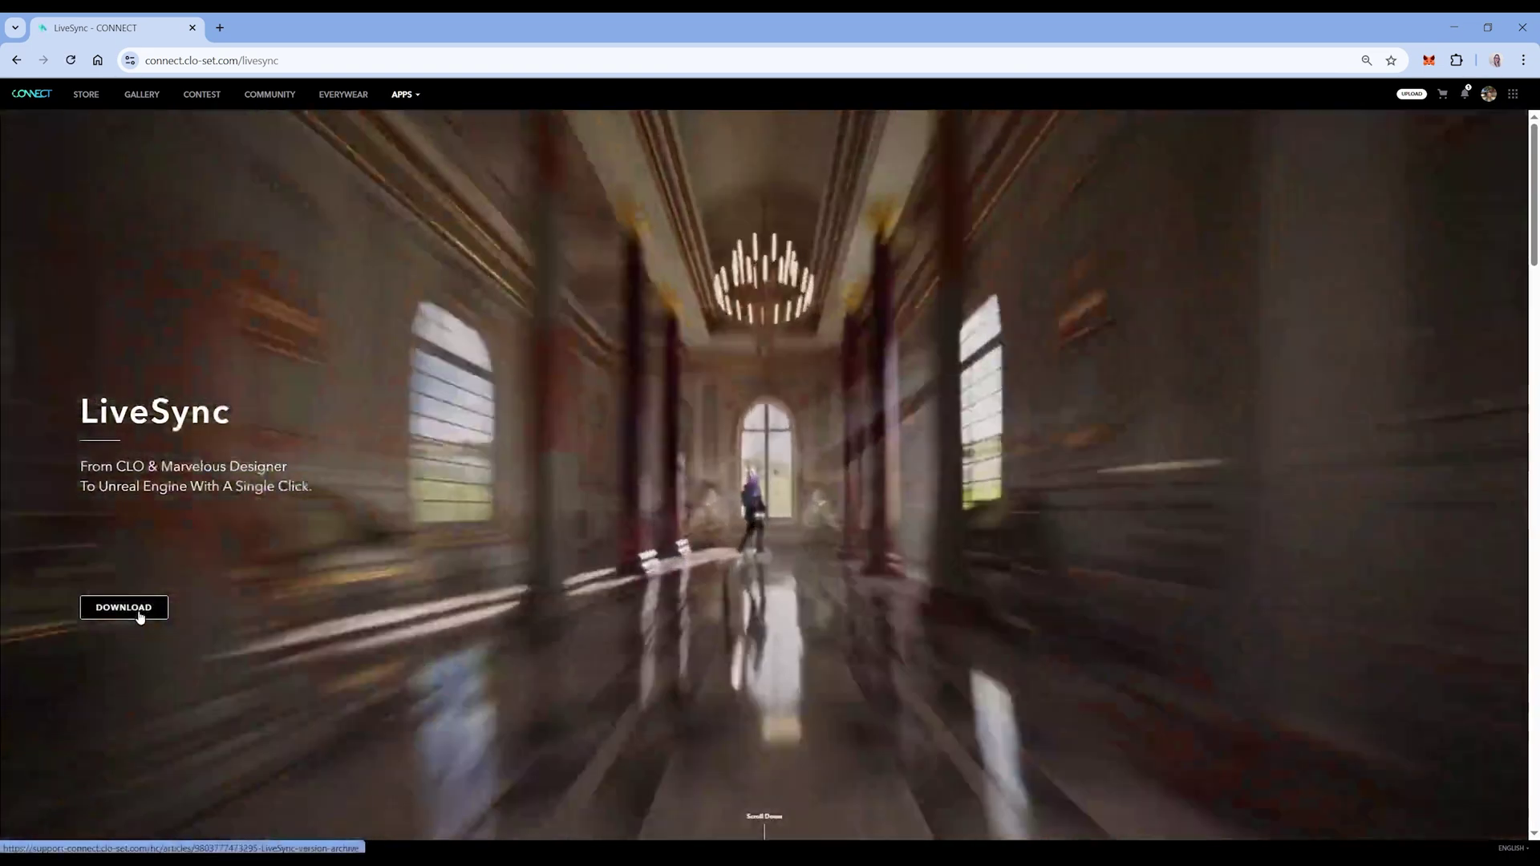
Step: From the LiveSync web page, reach the LiveSync 2 version archive and download CLO LiveSync 2.0.0 for Unreal Engine 5.5
left_click(138, 612)
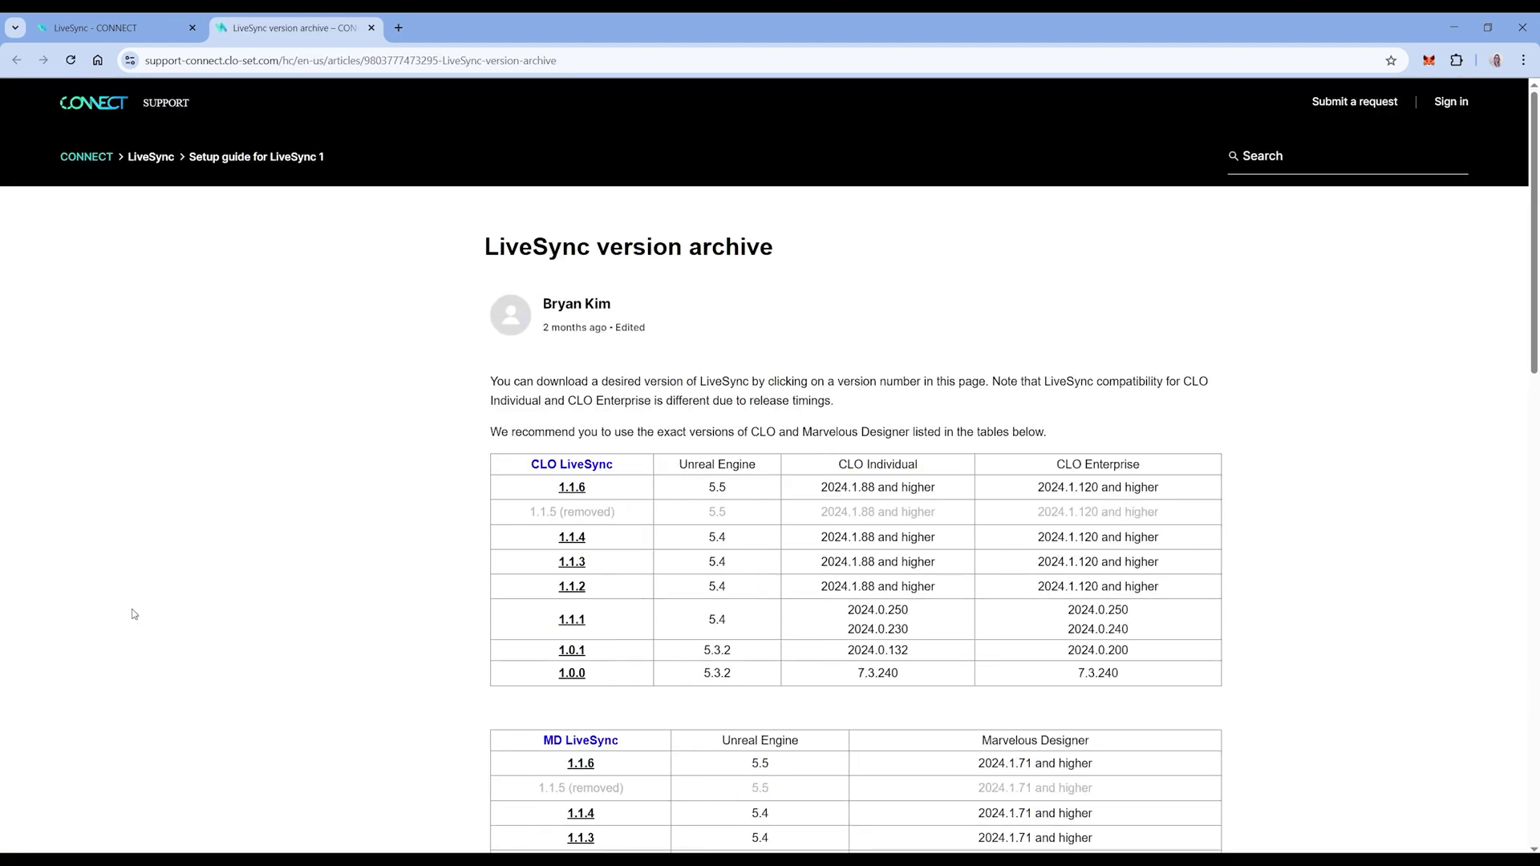
scroll(988, 536, "down", 9)
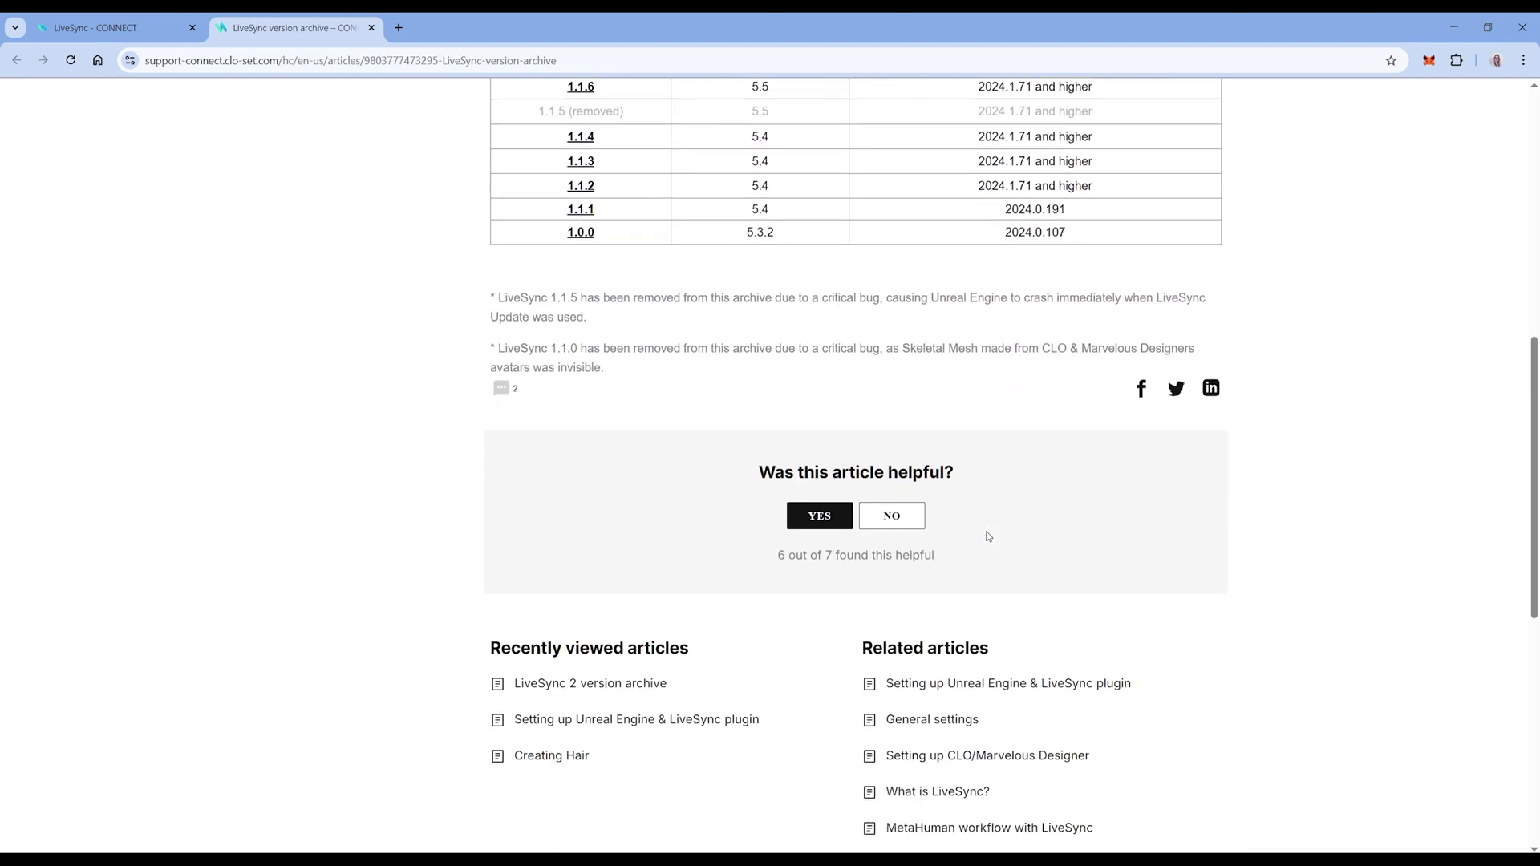
left_click(622, 615)
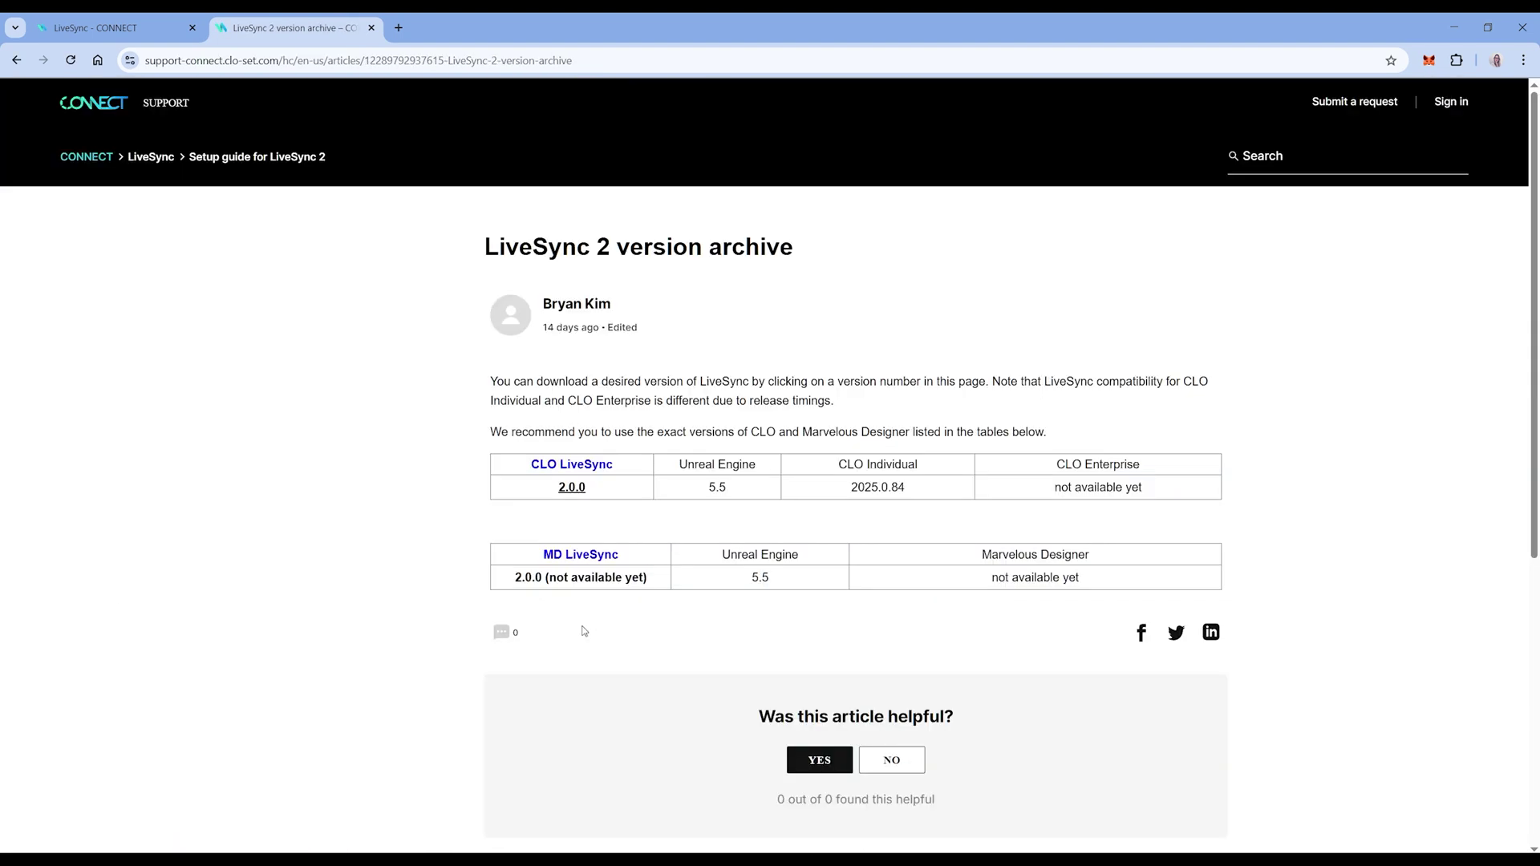
left_click(572, 488)
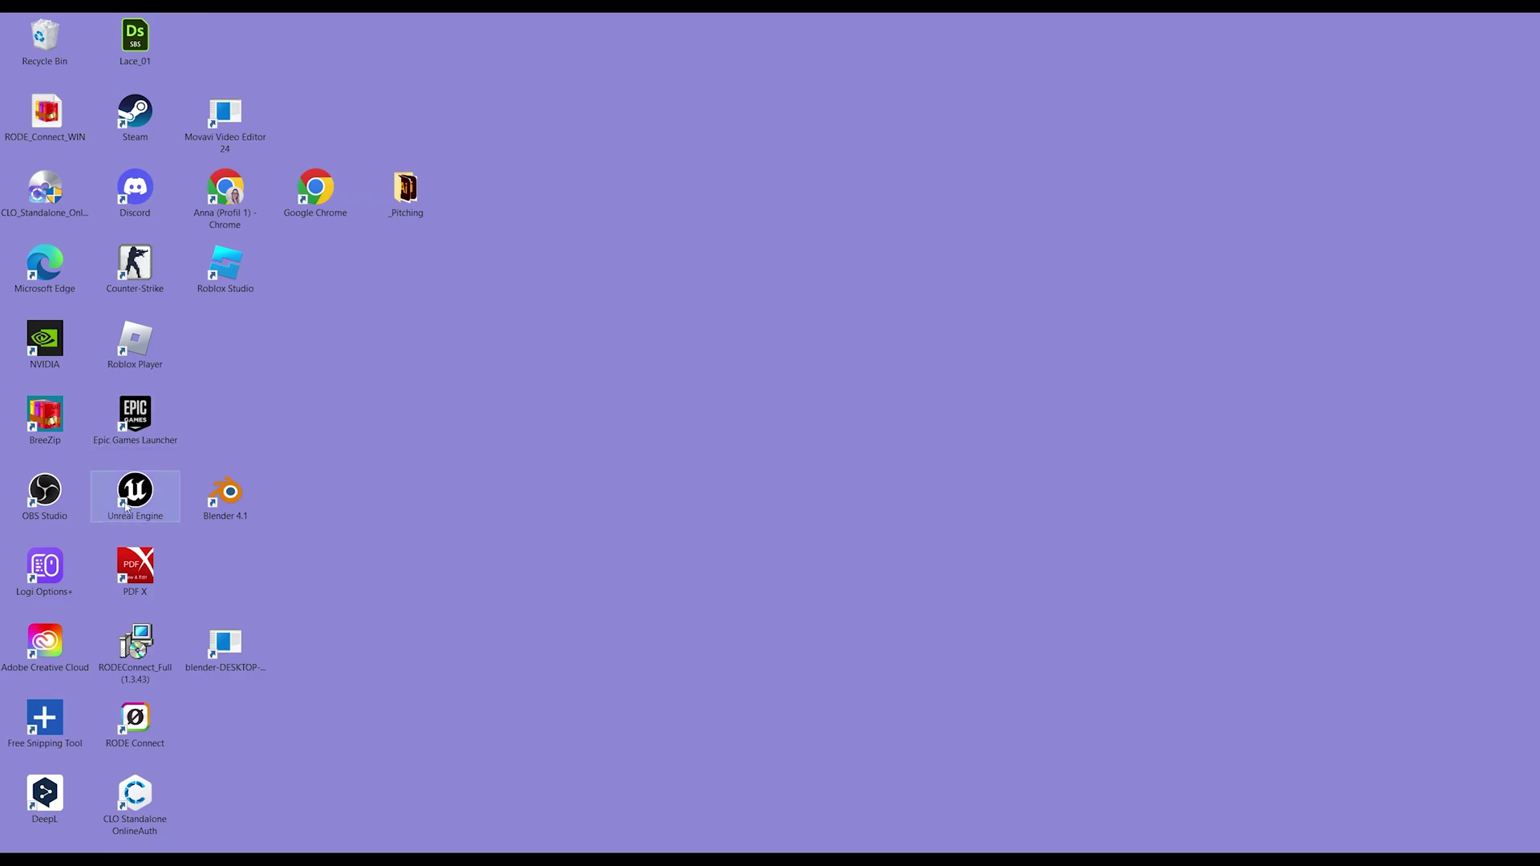
Step: Place the downloaded CLOLiveSync folder into UE_5.5 > Engine > Plugins > Marketplace, reached from the Unreal Engine shortcut's file location
right_click(182, 467)
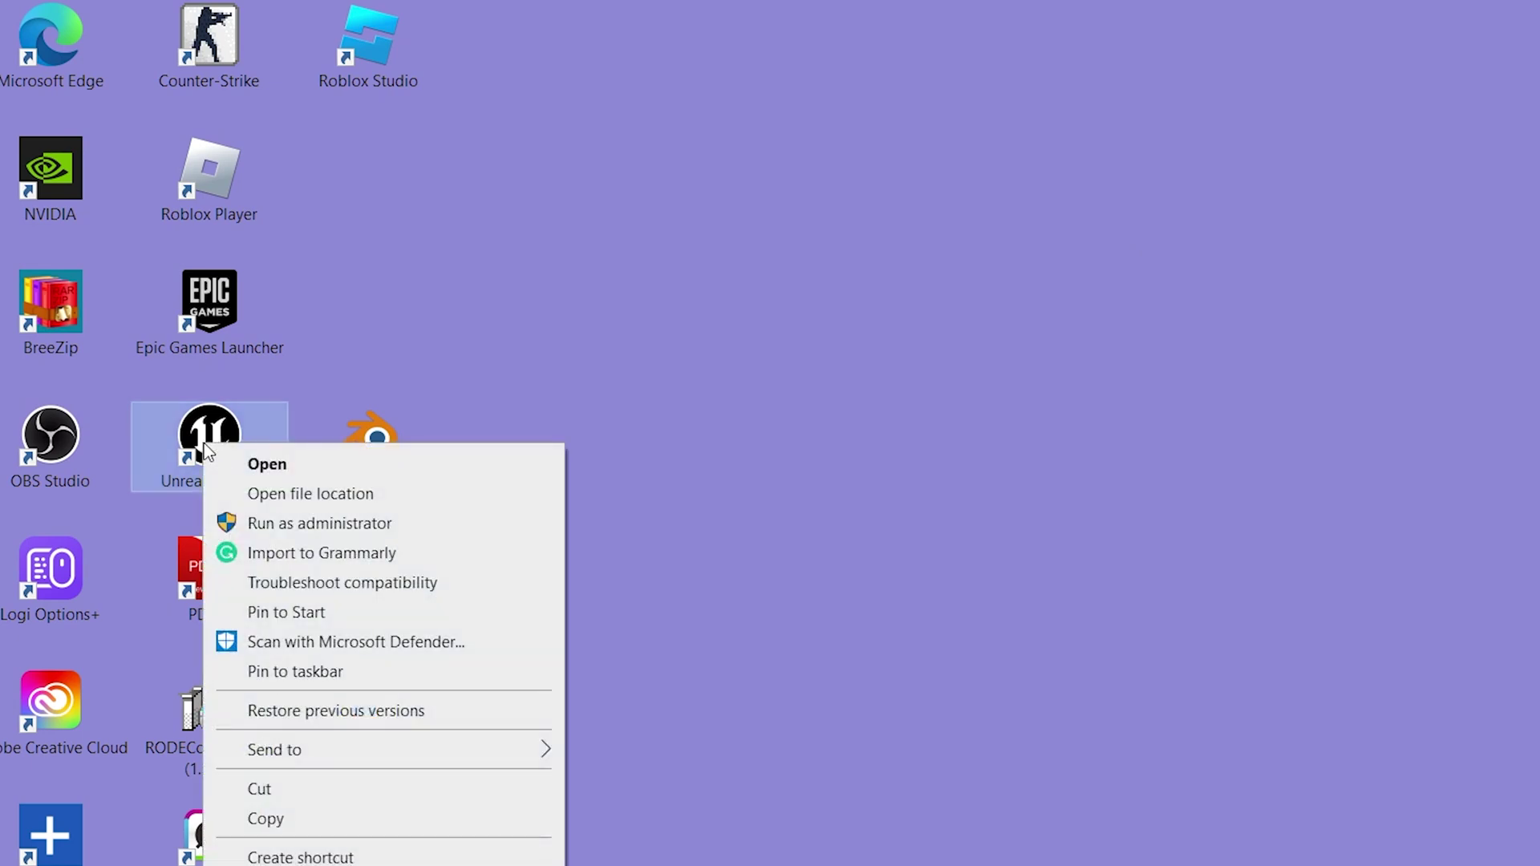
left_click(276, 503)
left_click(790, 204)
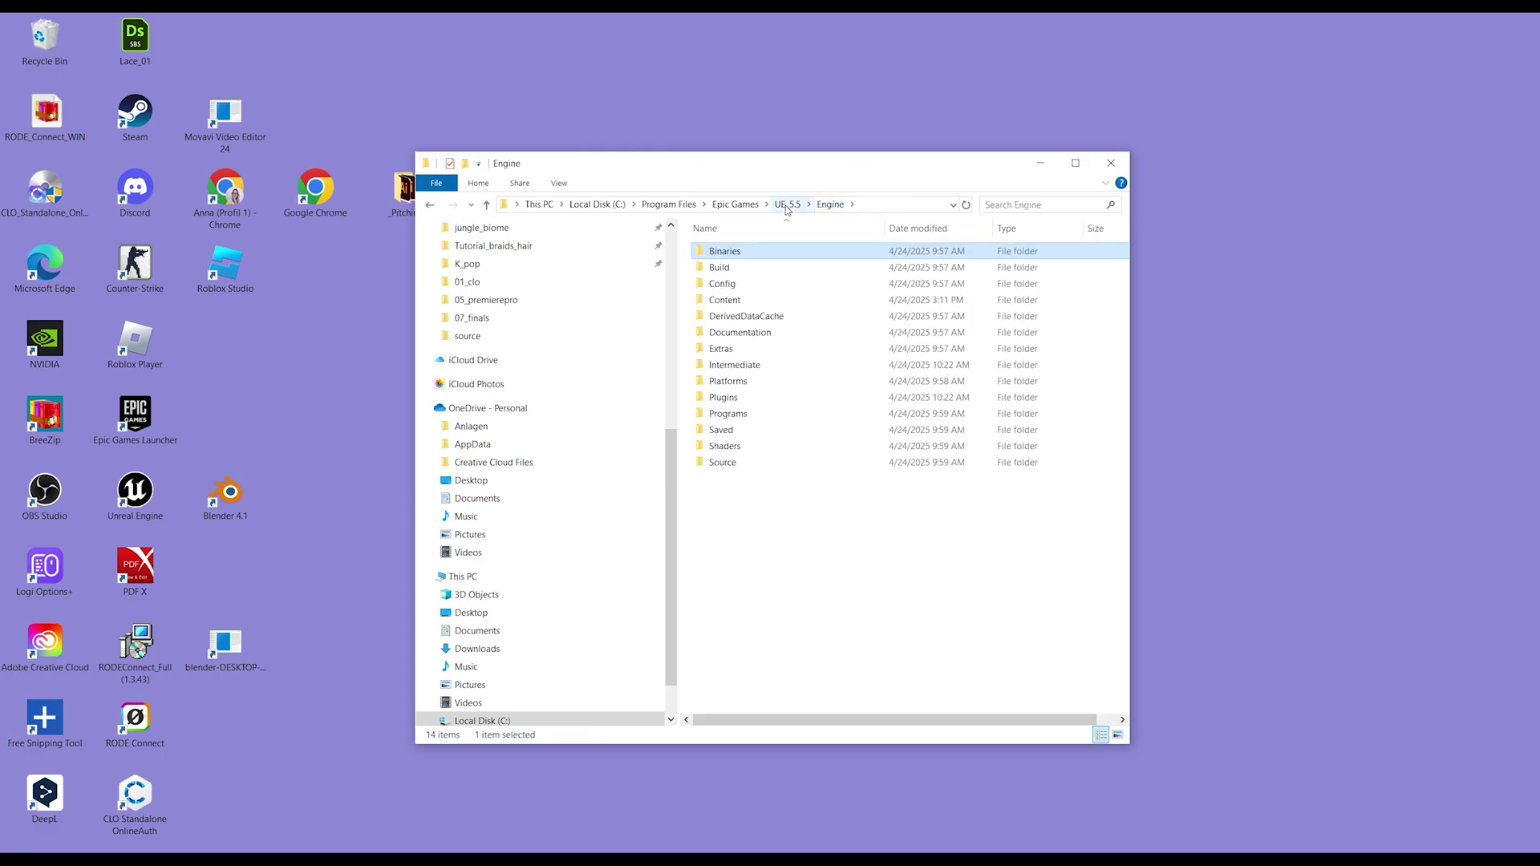
left_click(753, 401)
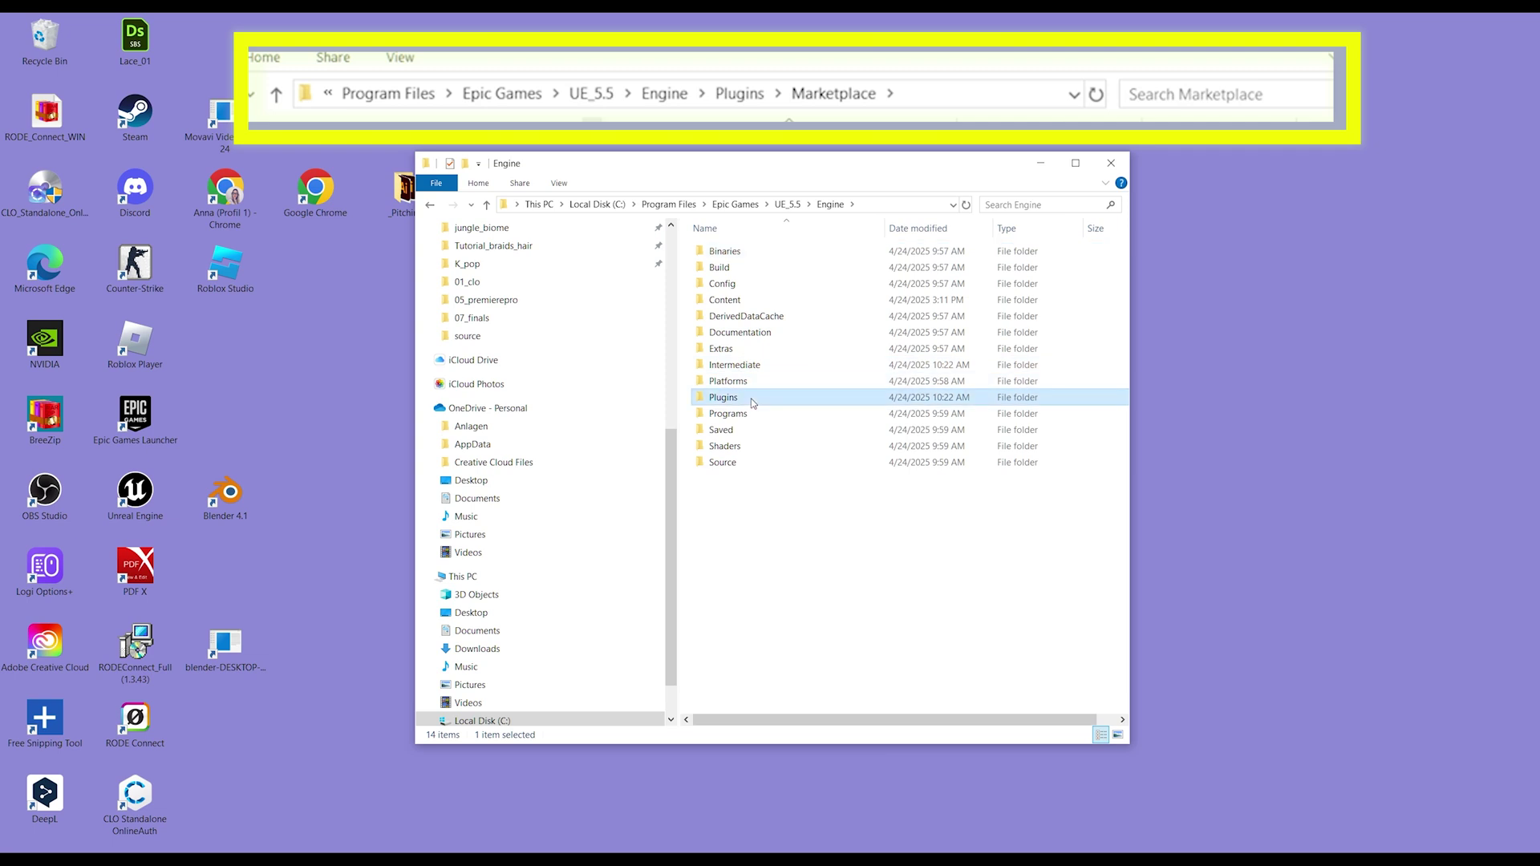
double_click(753, 401)
left_click(730, 478)
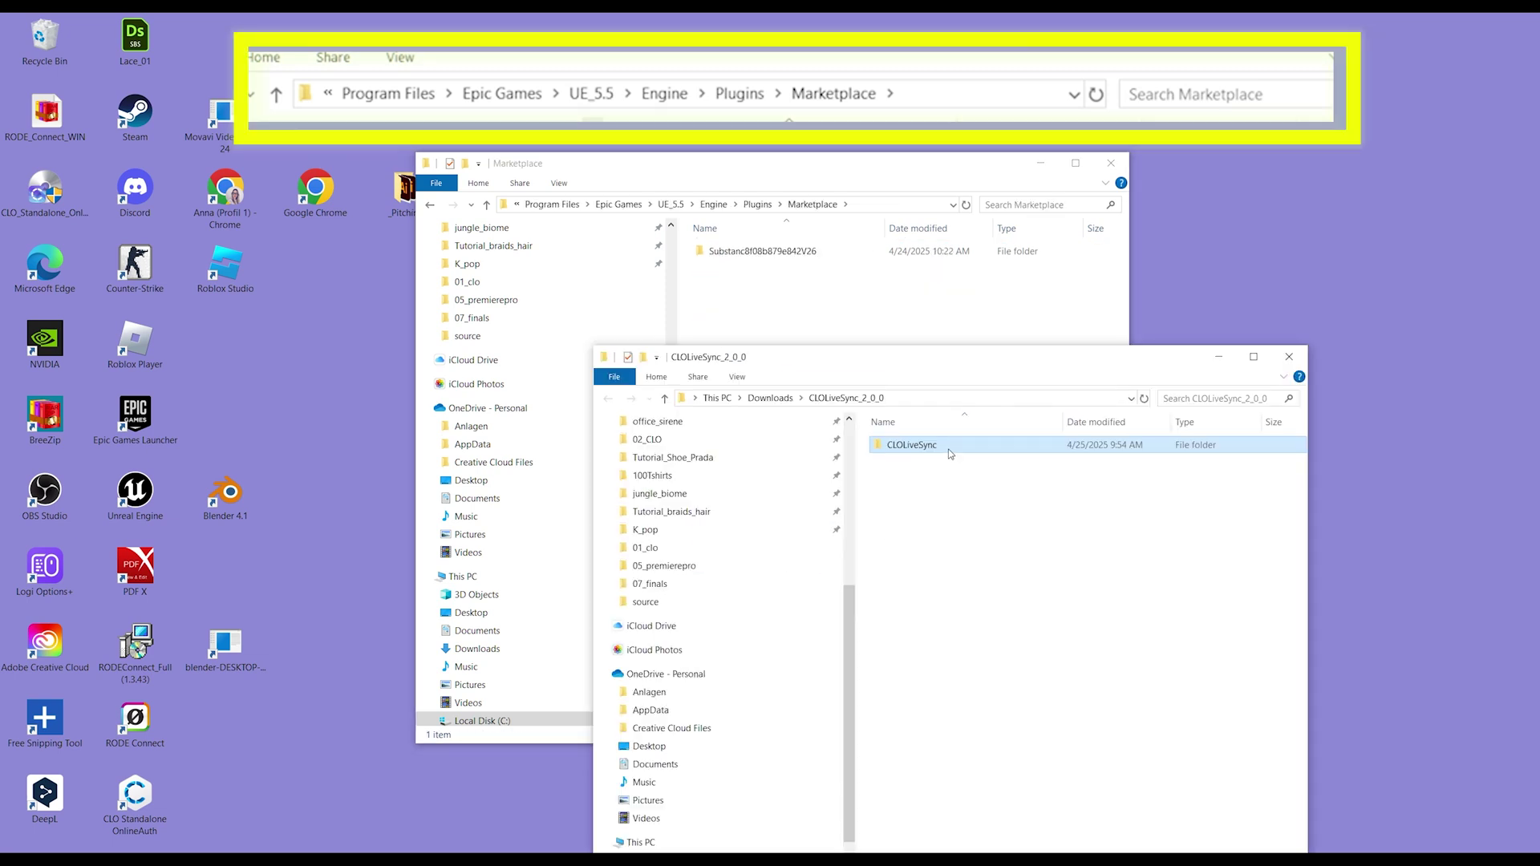
left_click_drag(950, 454, 761, 269)
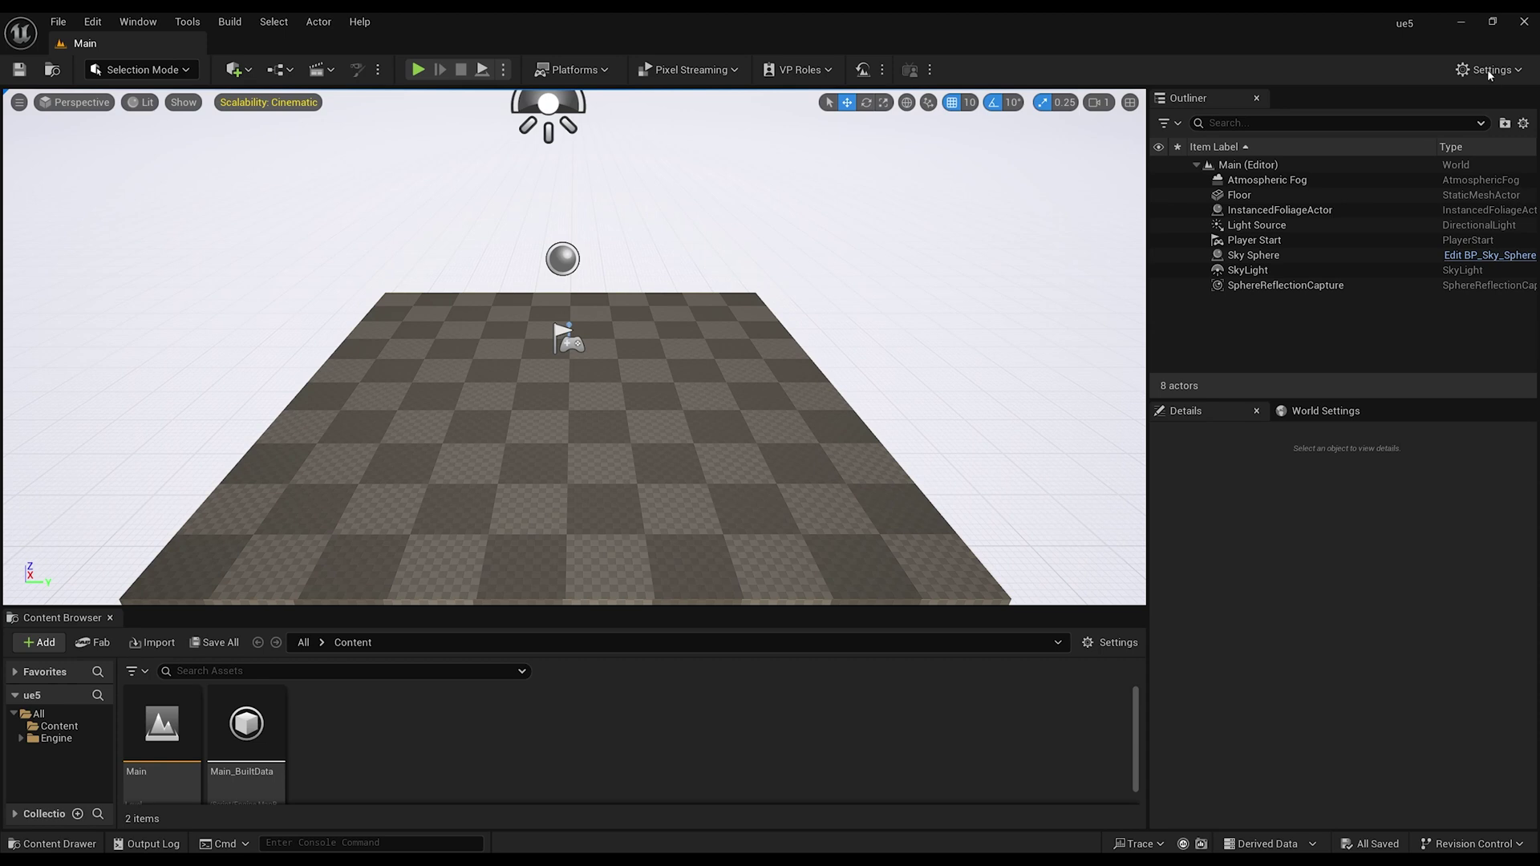
Step: Find and enable the Substance in UE5 plugin among the editor plugins, and search the plugin list for "clo"
left_click(1488, 70)
left_click(1375, 166)
type("subs")
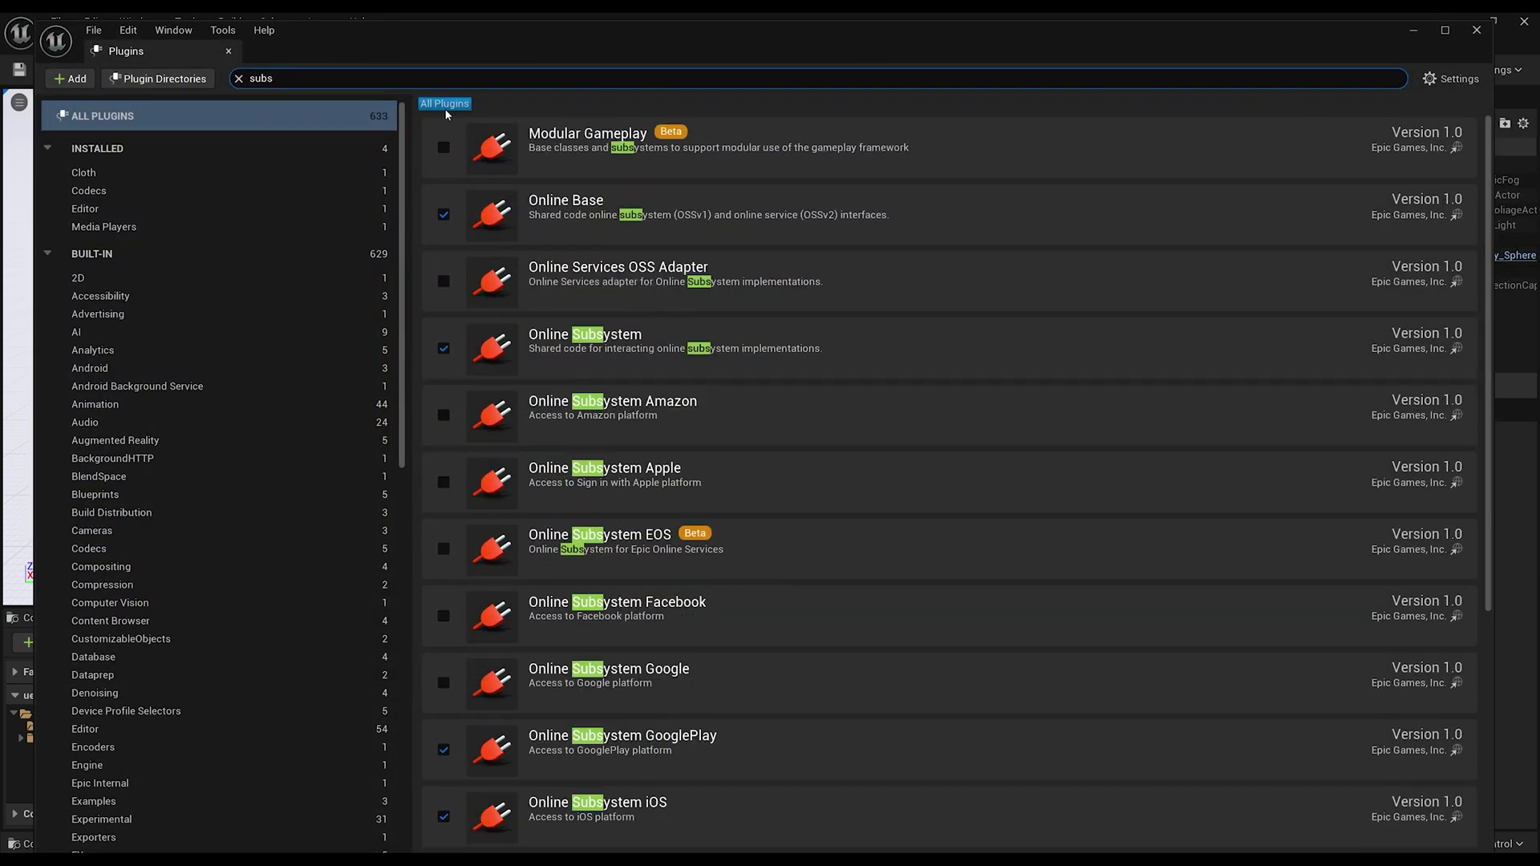
type("tan")
left_click(443, 148)
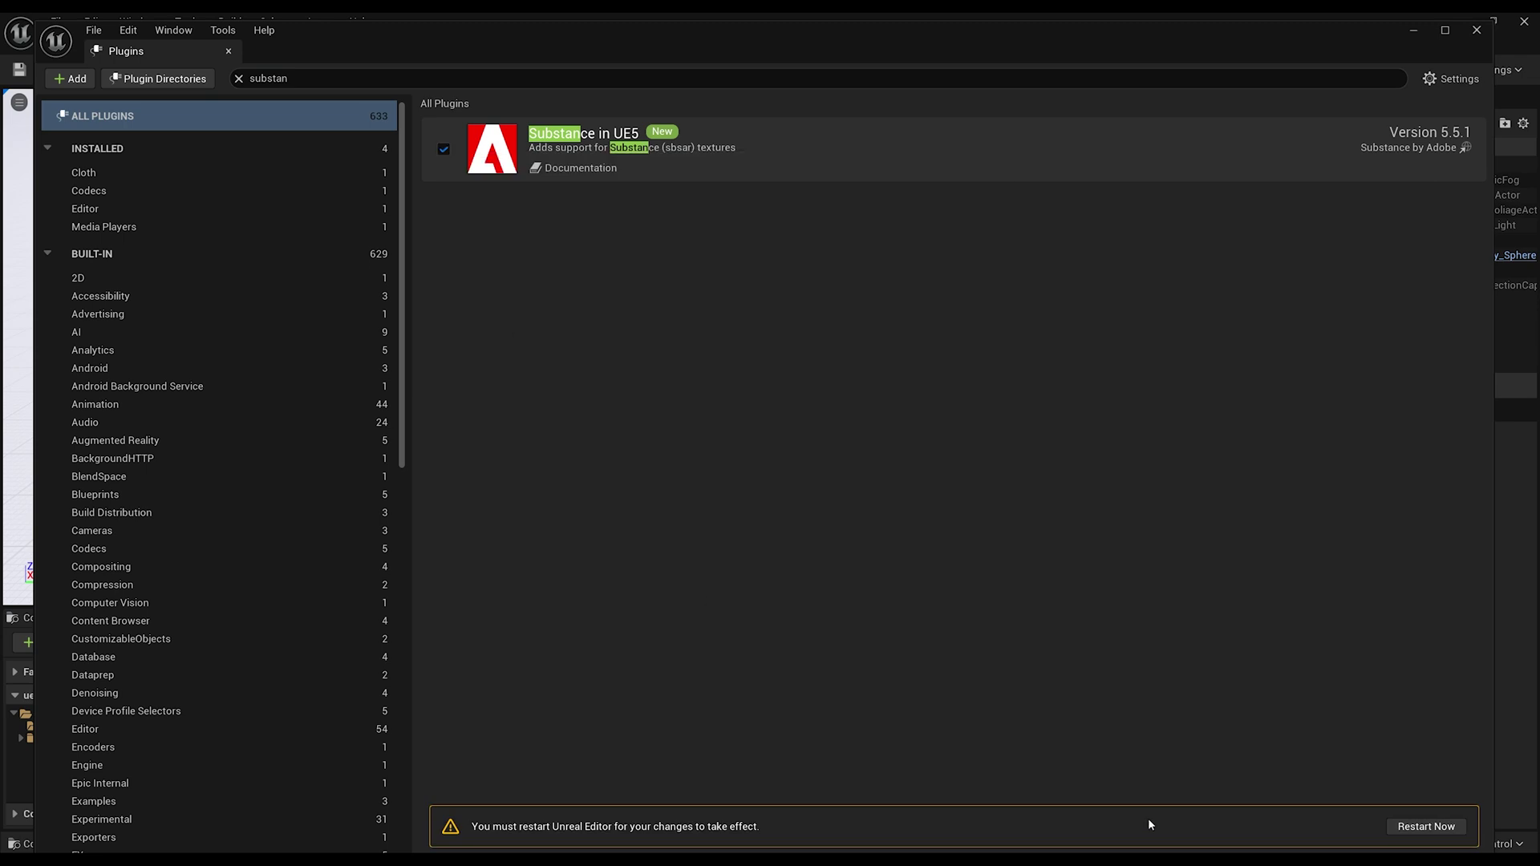
left_click(285, 79)
type("clo")
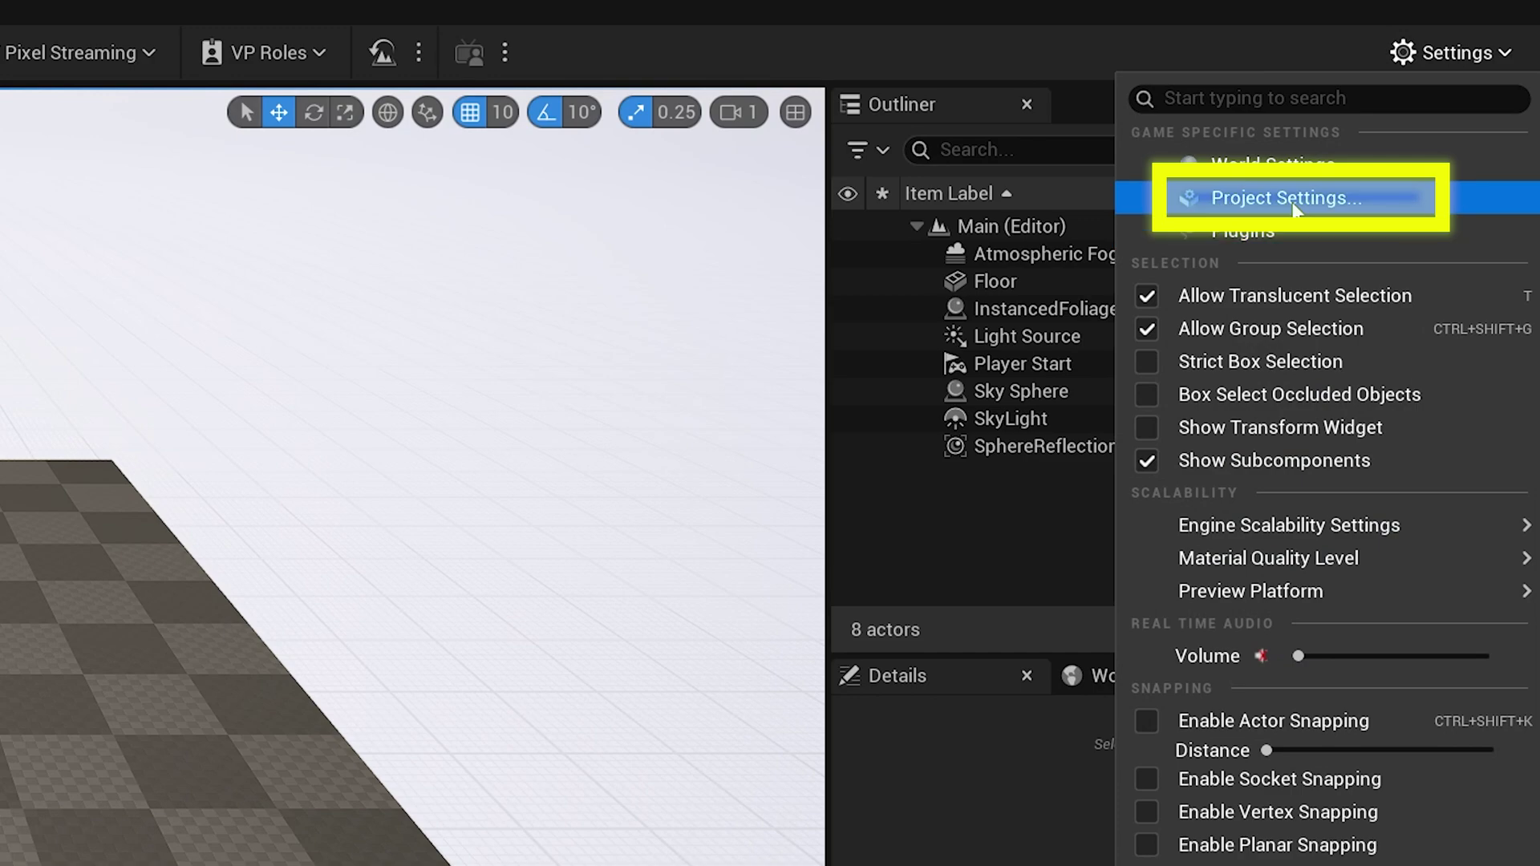
Step: Search the project settings for "directx" and open the Default RHI options for the Windows platform
left_click(1291, 207)
left_click(391, 71)
type("direct")
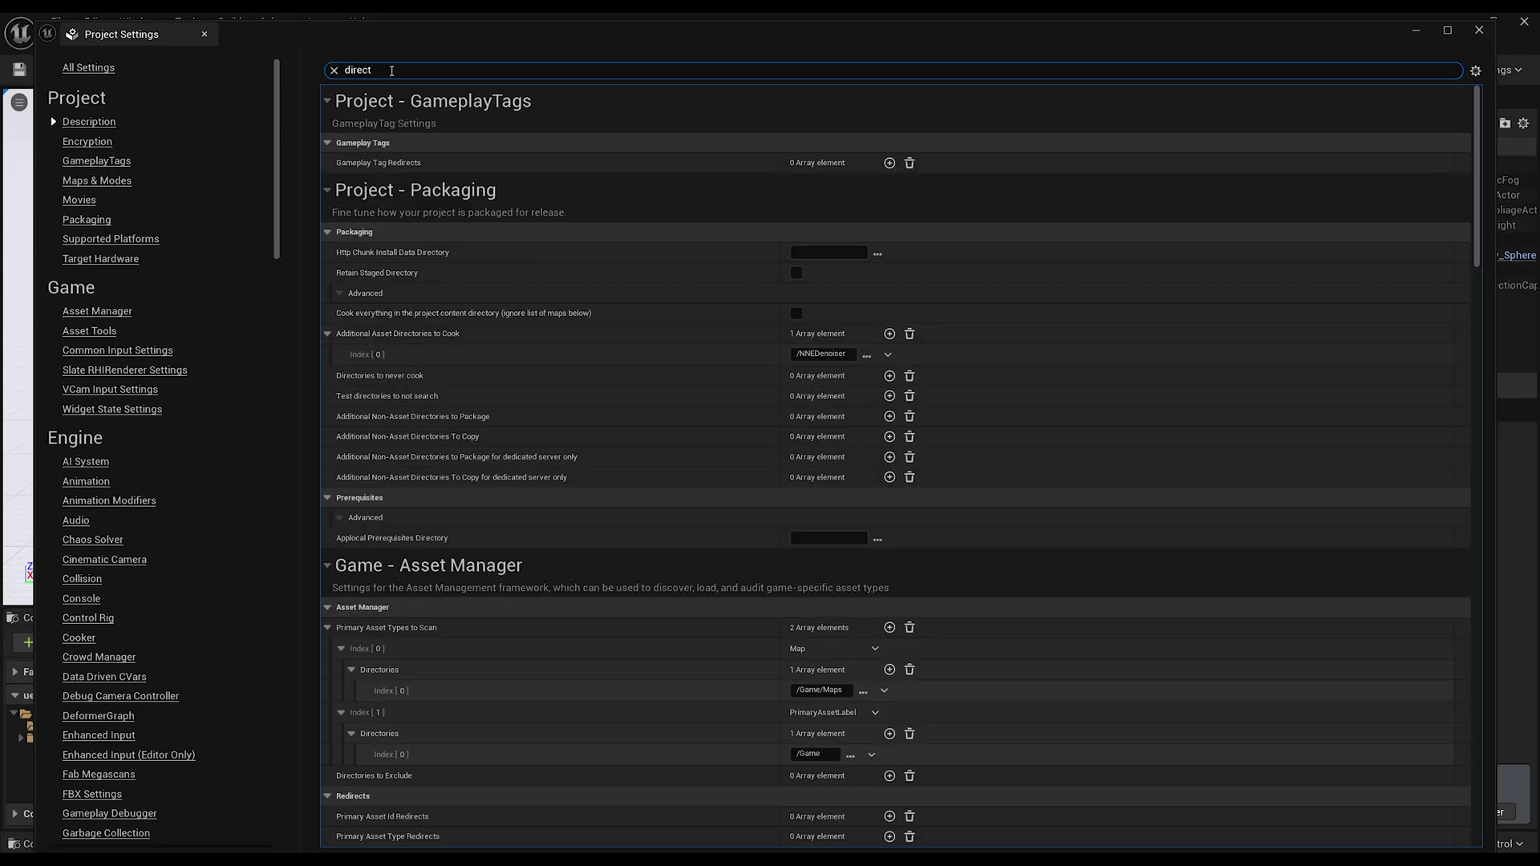
type("x")
left_click(834, 163)
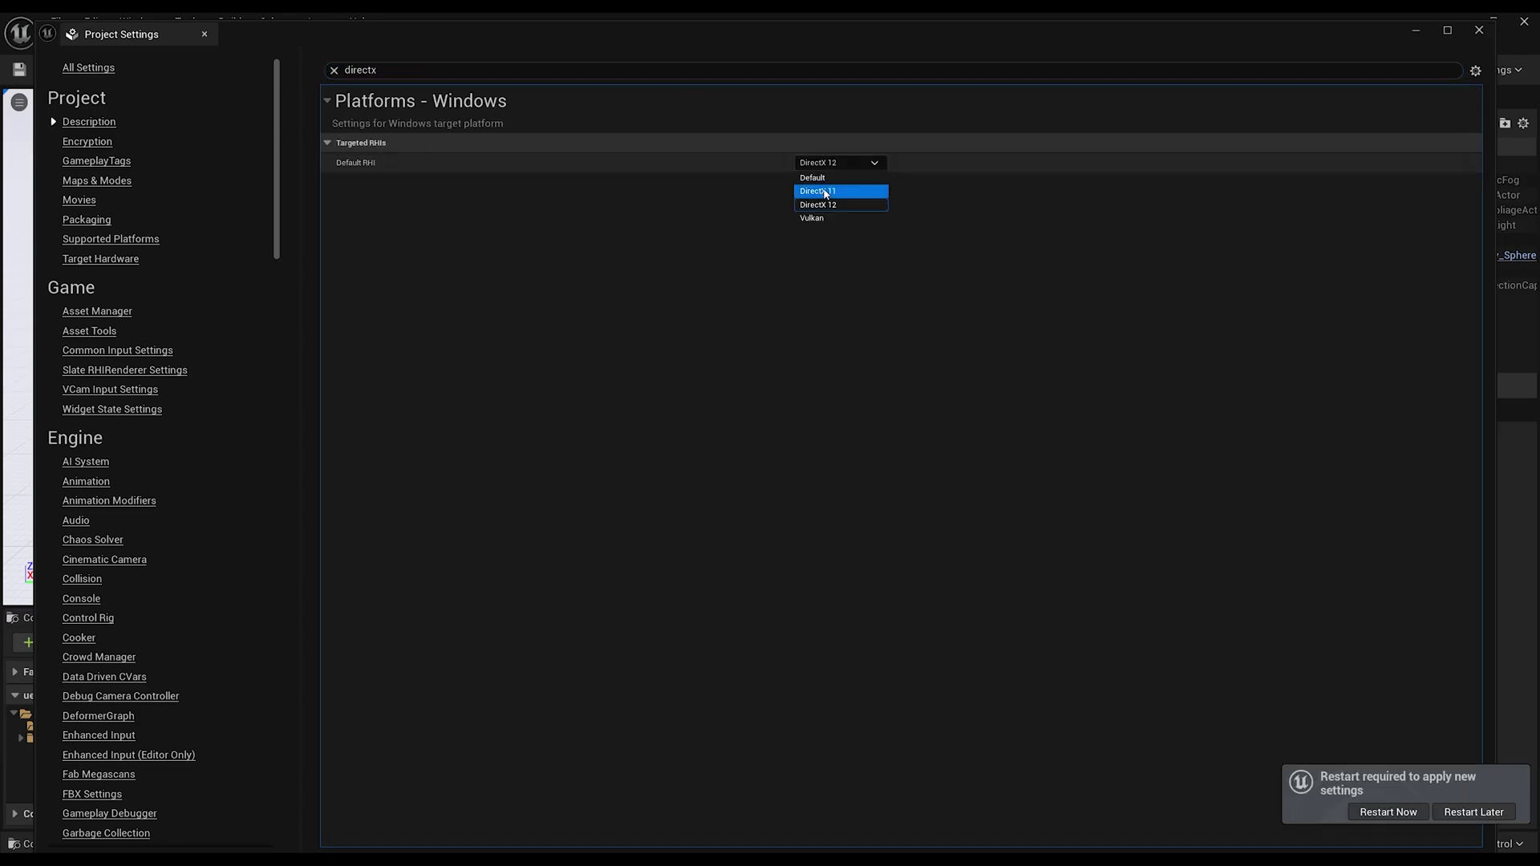
Step: Search the project settings for "transparen" and turn on Enable Order Independent Transparency (Experimental)
left_click(366, 70)
key("BackSpace")
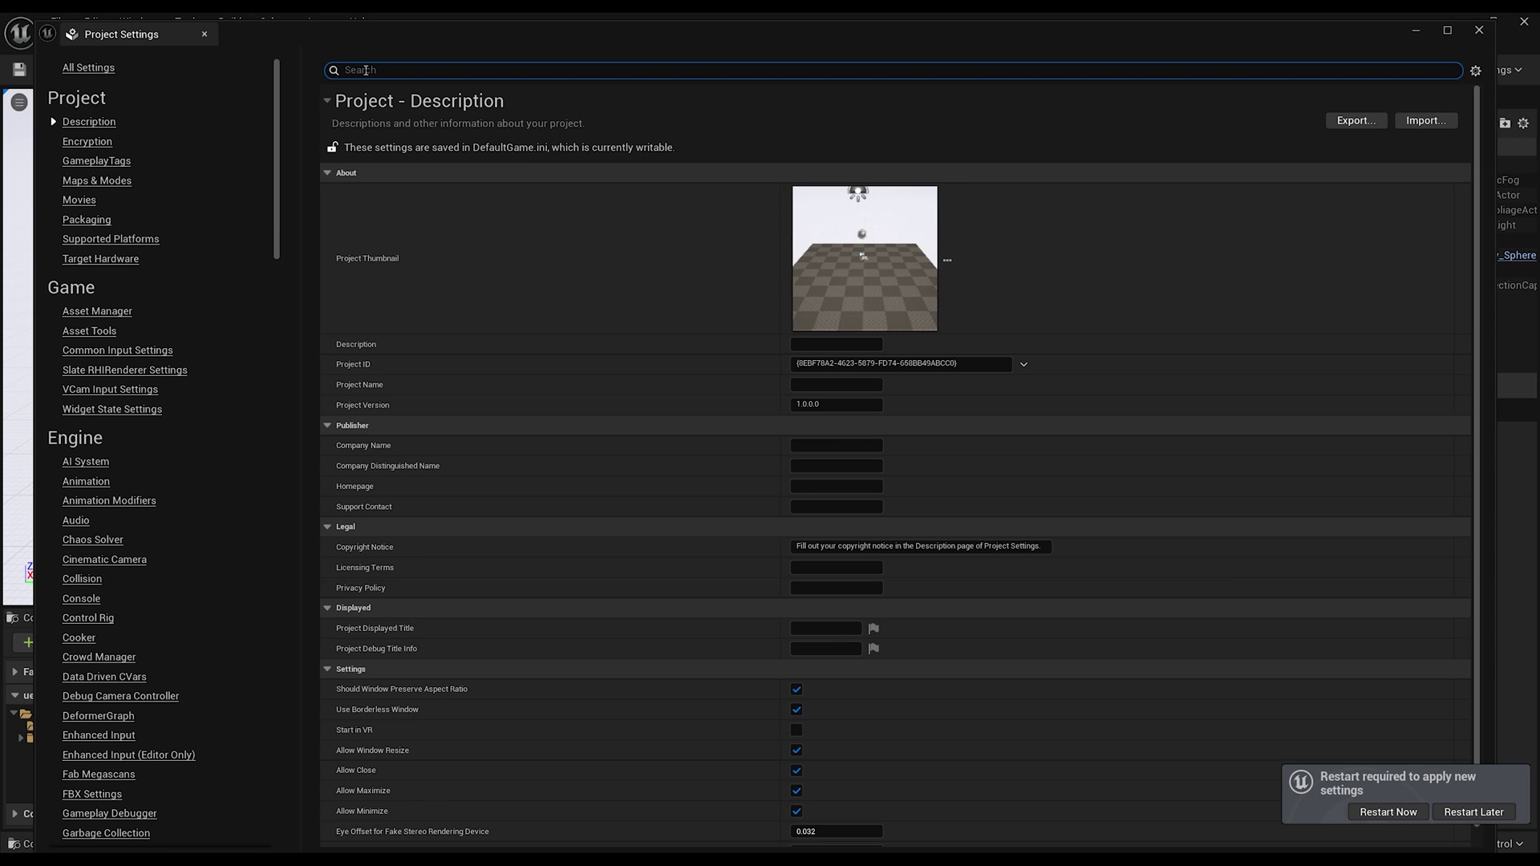
type("transparen")
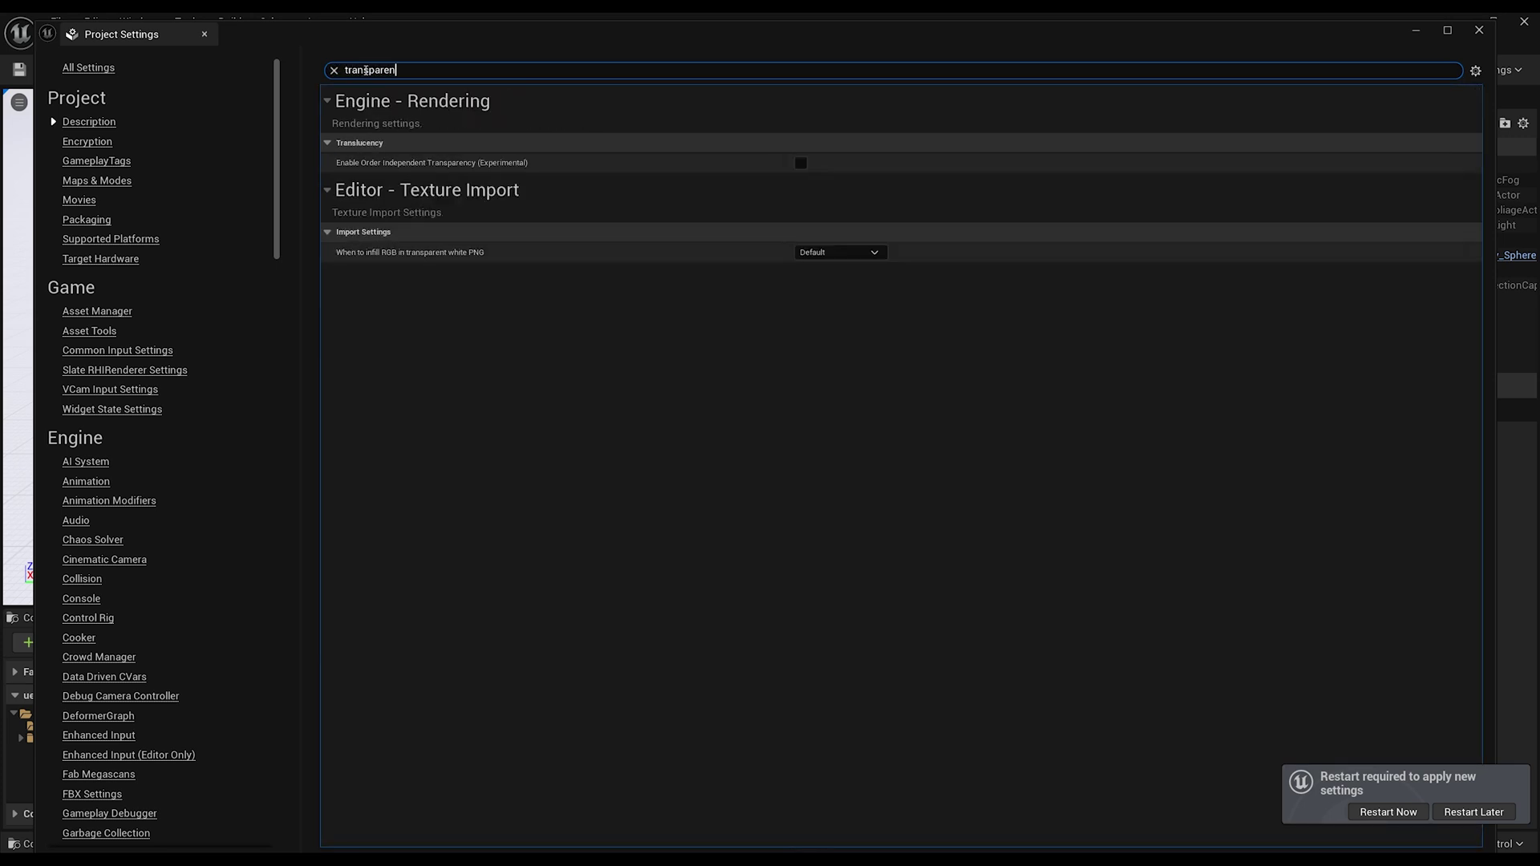
left_click(801, 163)
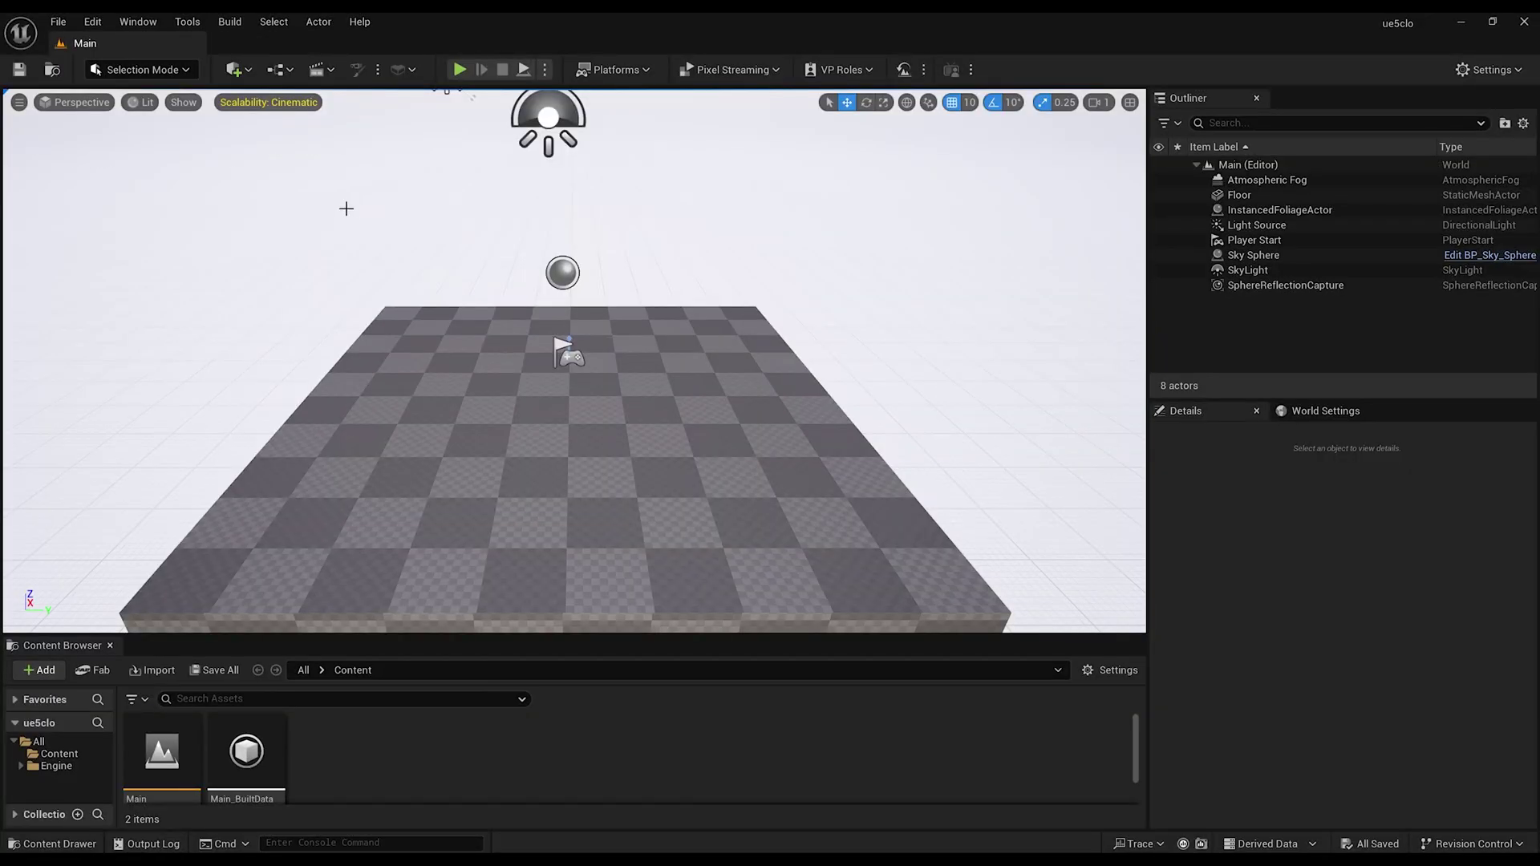
Step: In CLO/MD LiveSync mode, bring in the avatar and garment from CLO, with the garment as a Single Object using Unified UV Coordinates
left_click(143, 70)
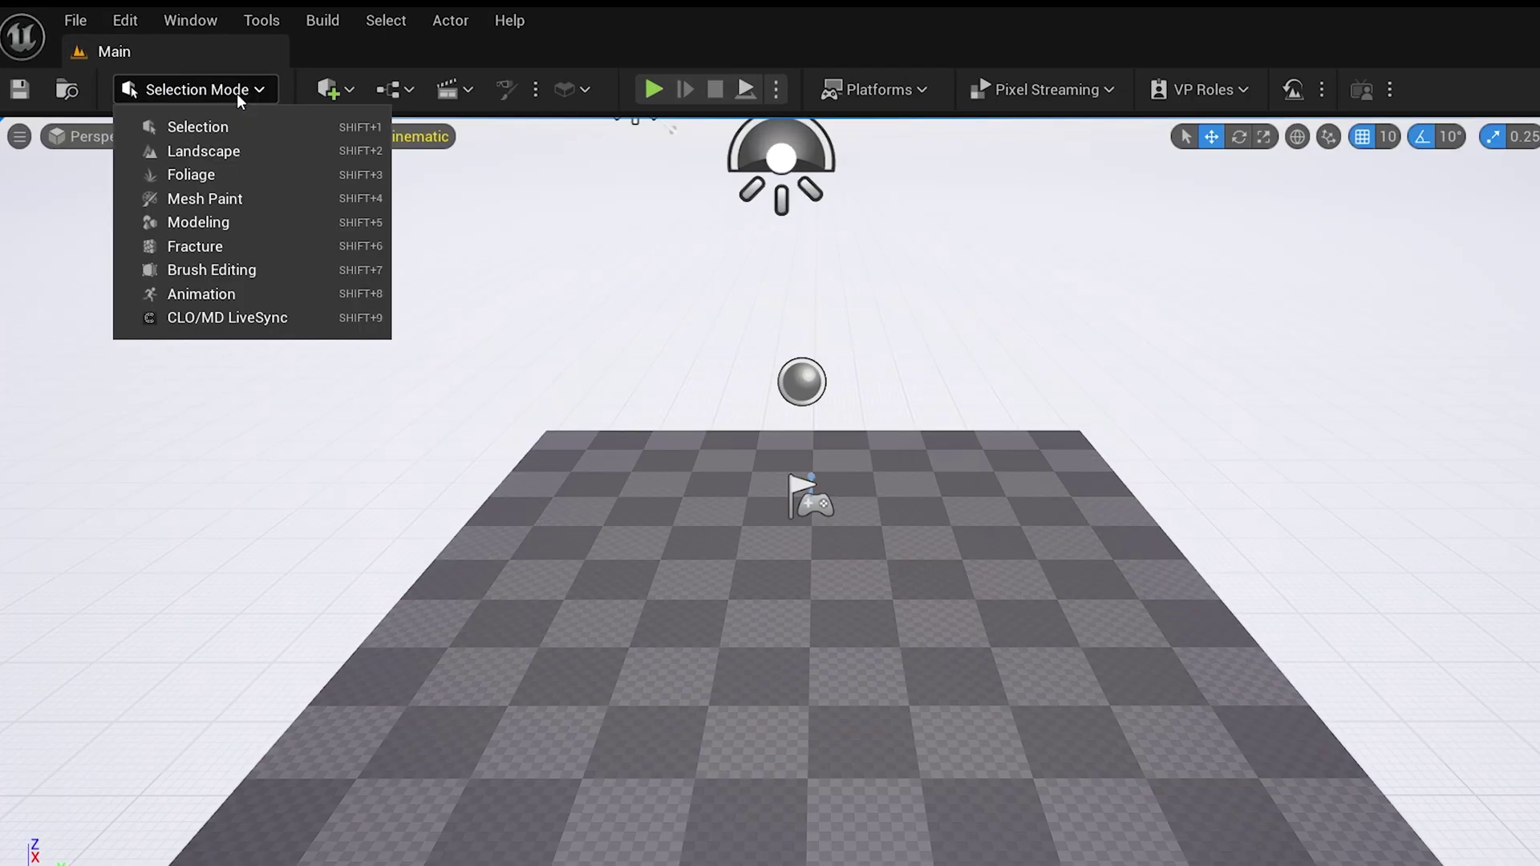
left_click(214, 317)
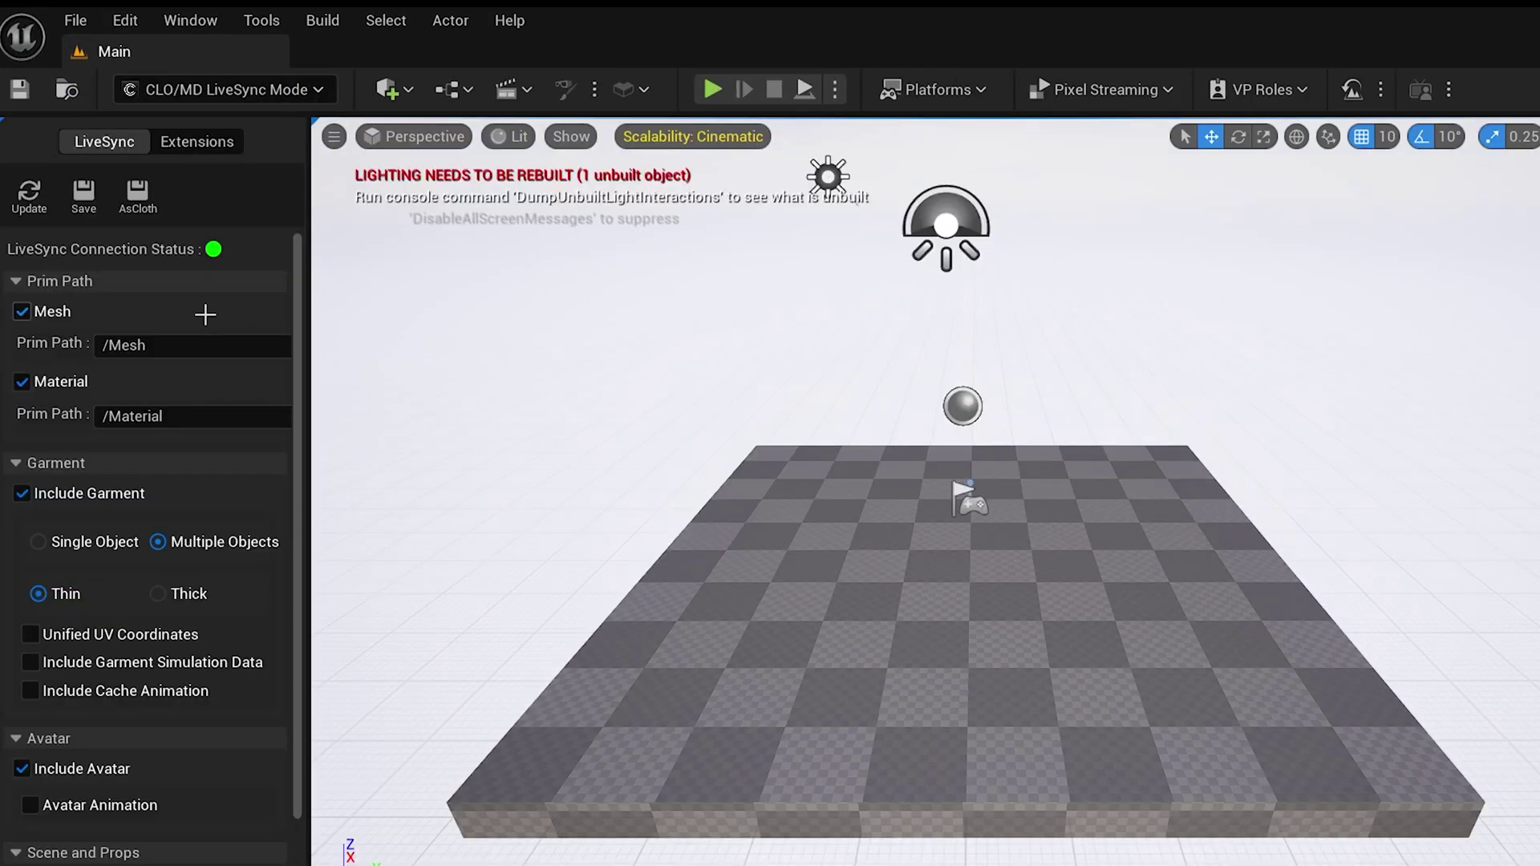
left_click(38, 543)
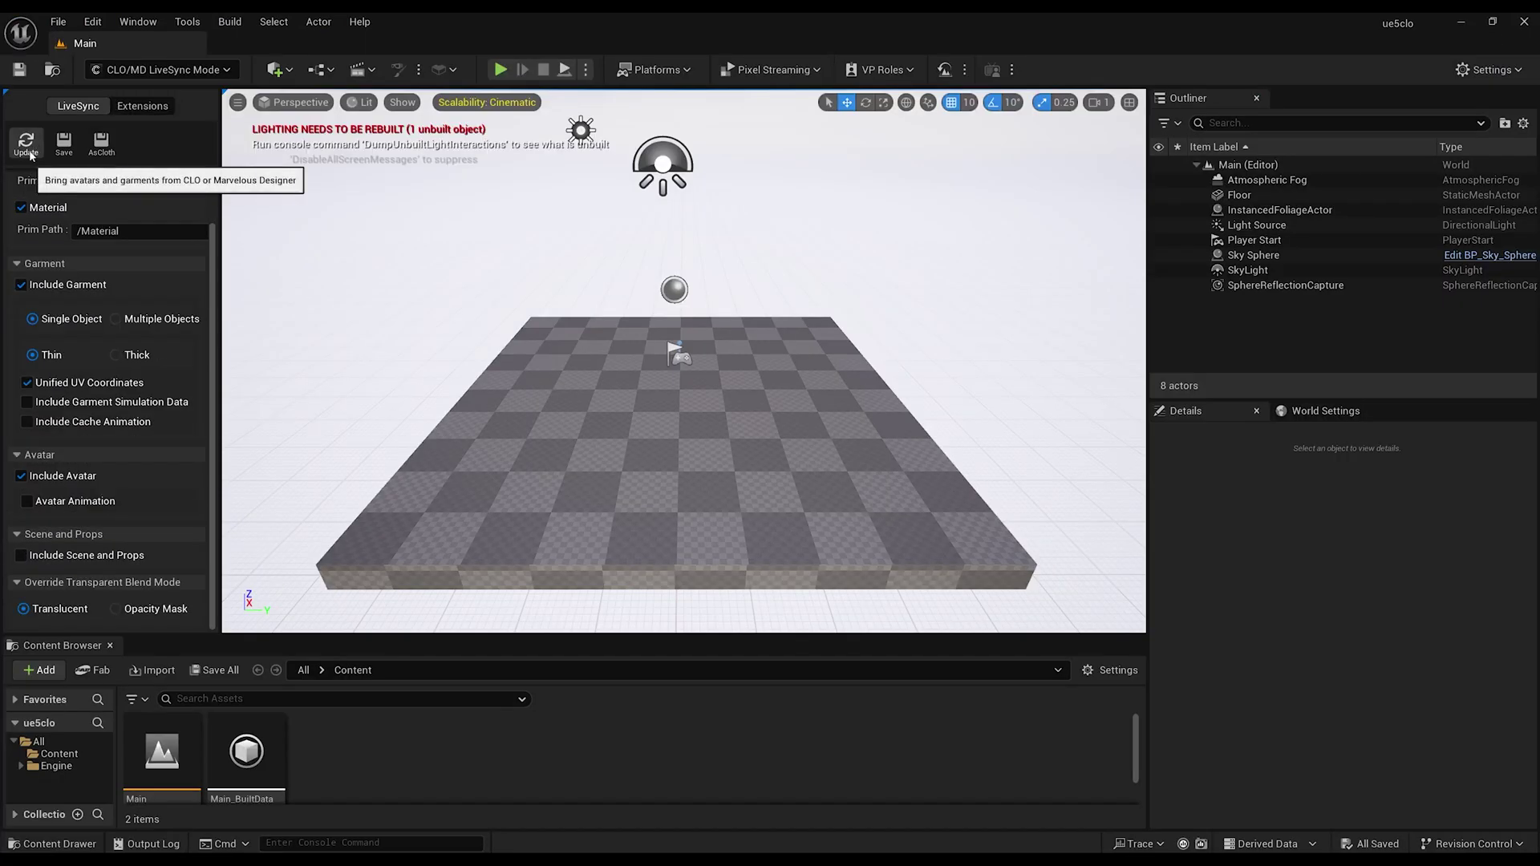
left_click(31, 152)
left_click(868, 481)
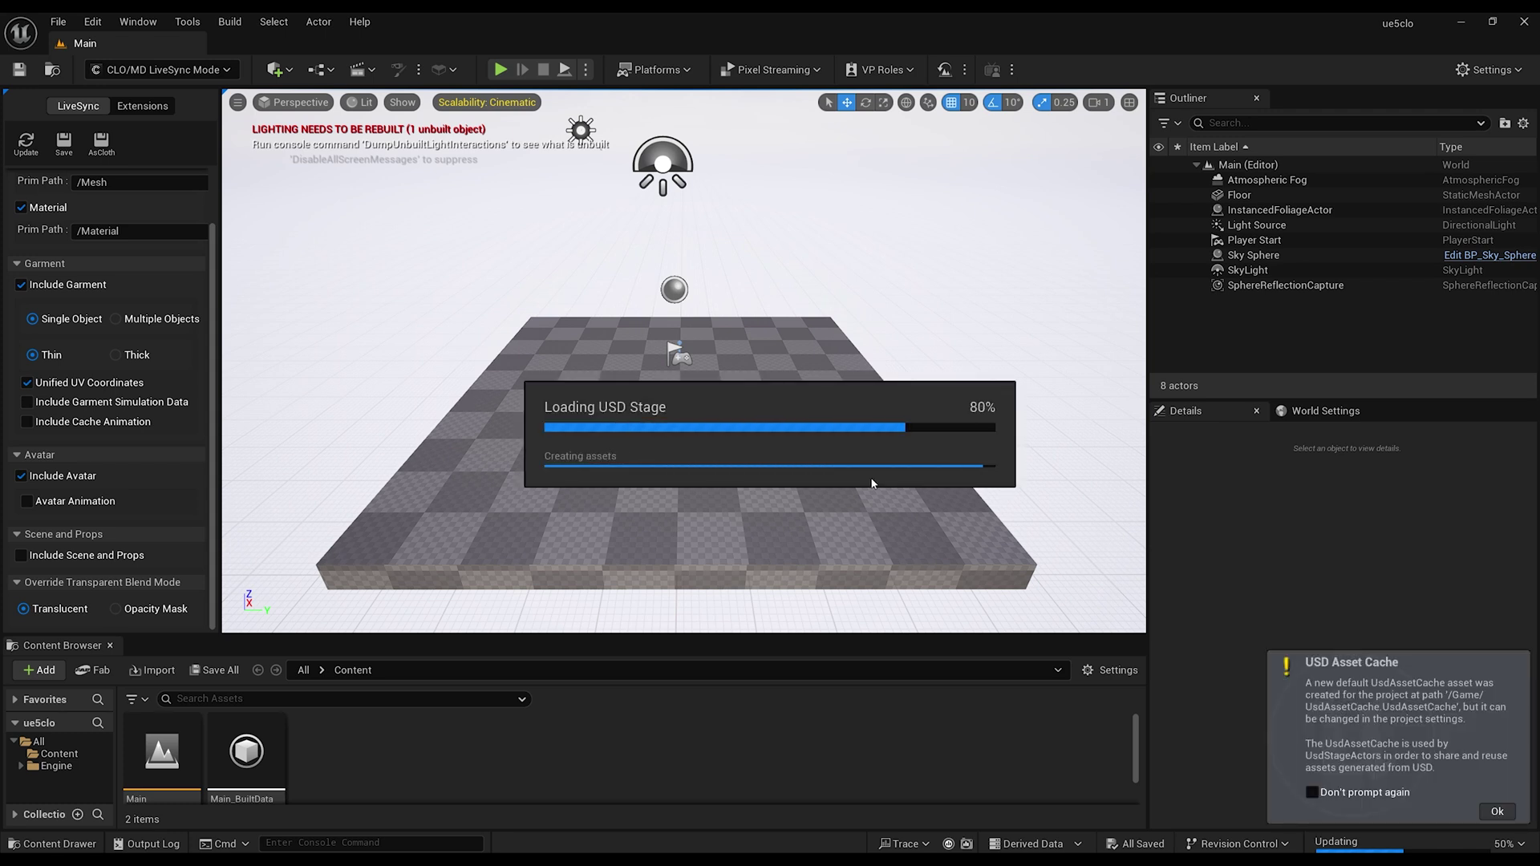
Step: Rotate the imported avatar and garment together by about 140° around Z and raise them 20 units onto the floor
left_click(682, 316)
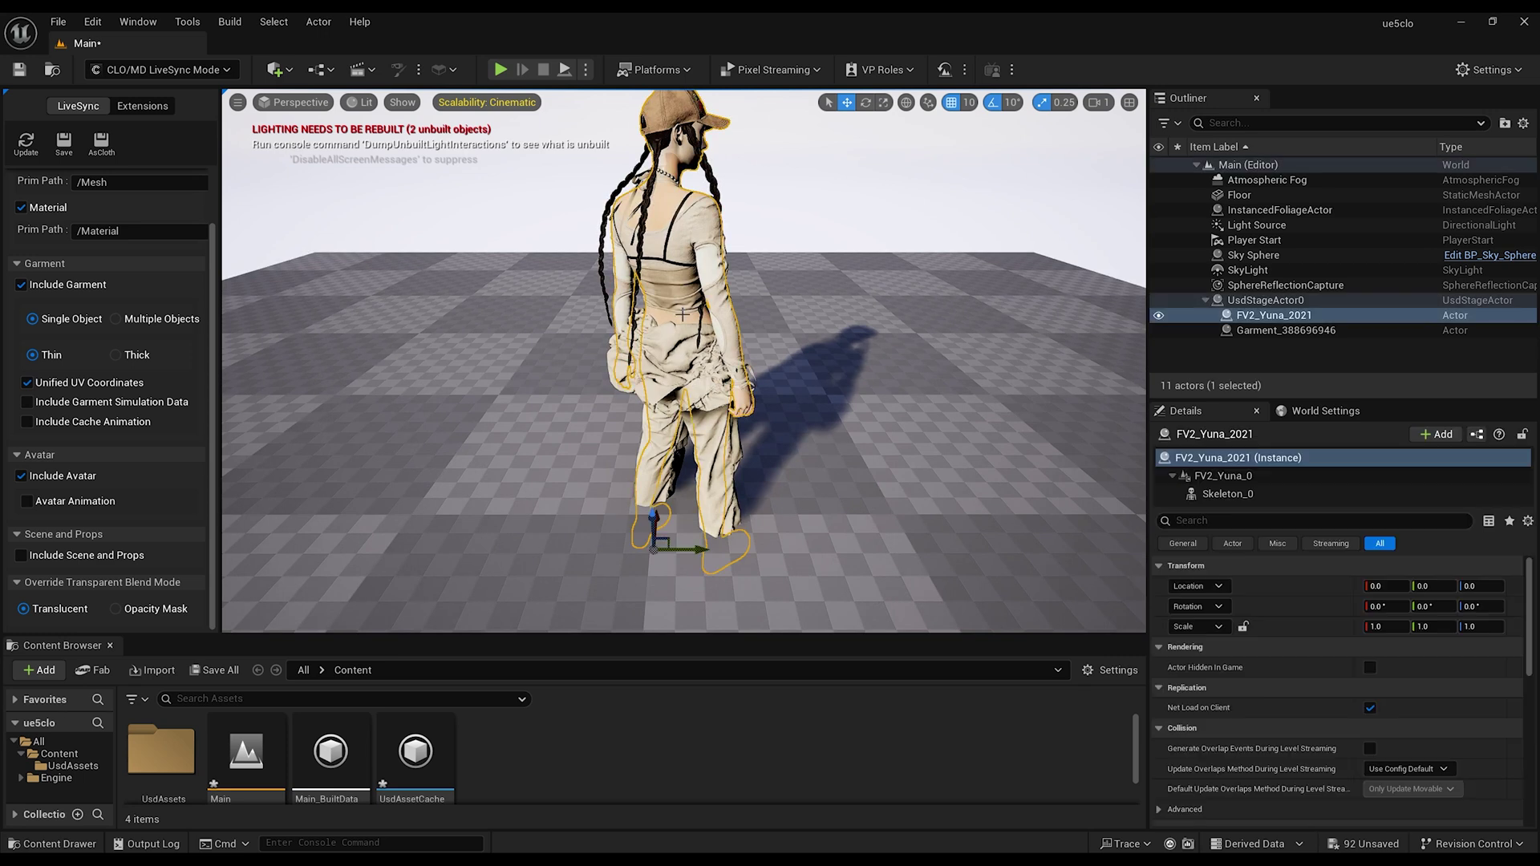
left_click(675, 510, "ctrl")
key("e")
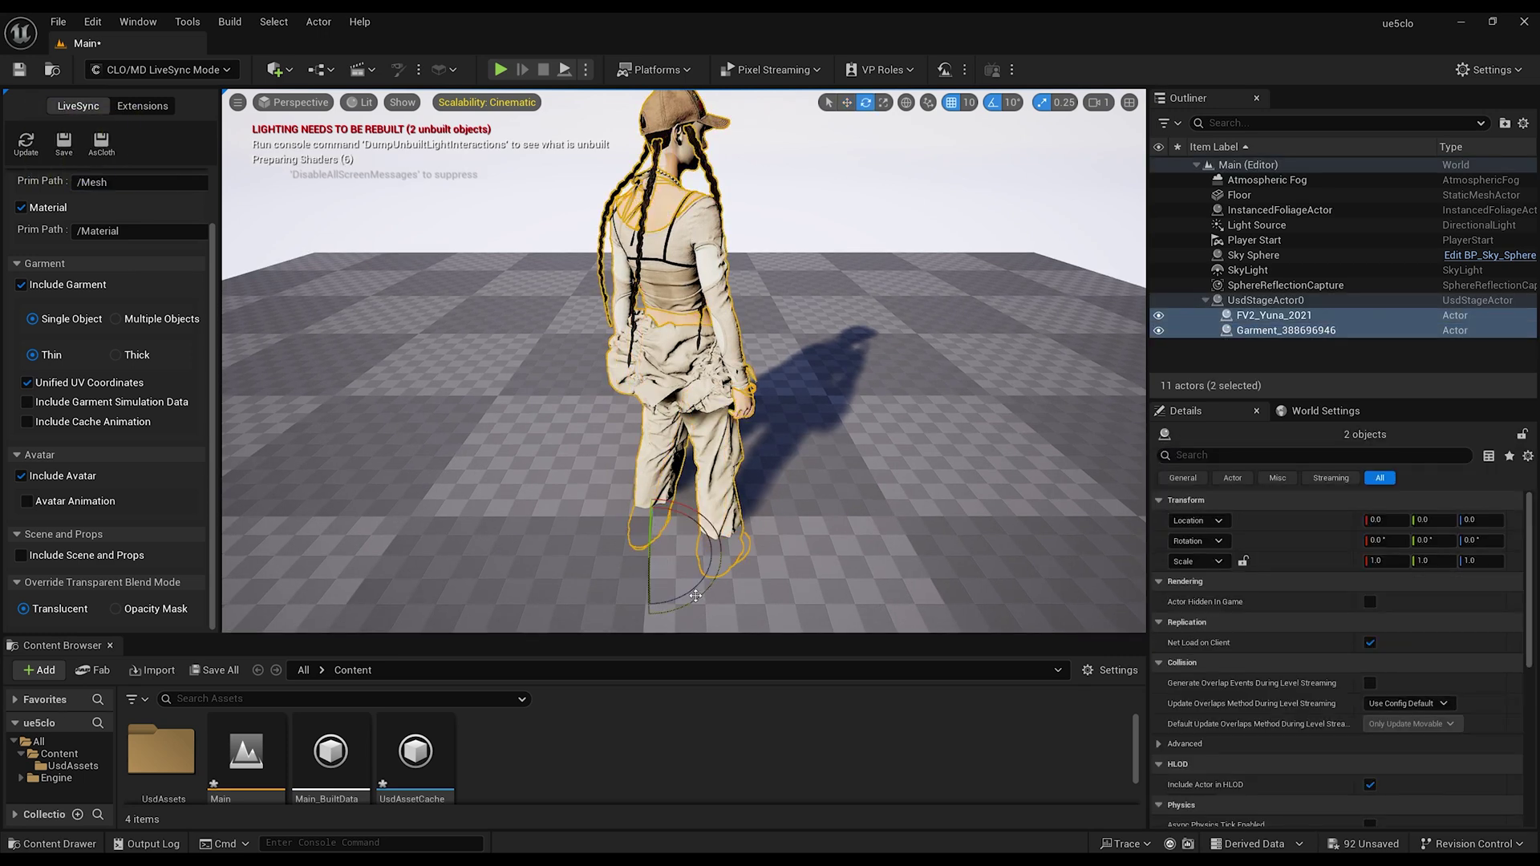
left_click_drag(675, 561, 711, 597)
mouse_move(711, 598)
right_mouse_down()
mouse_move(706, 497)
mouse_move(706, 577)
right_mouse_up()
key("w")
left_click_drag(683, 373, 683, 341)
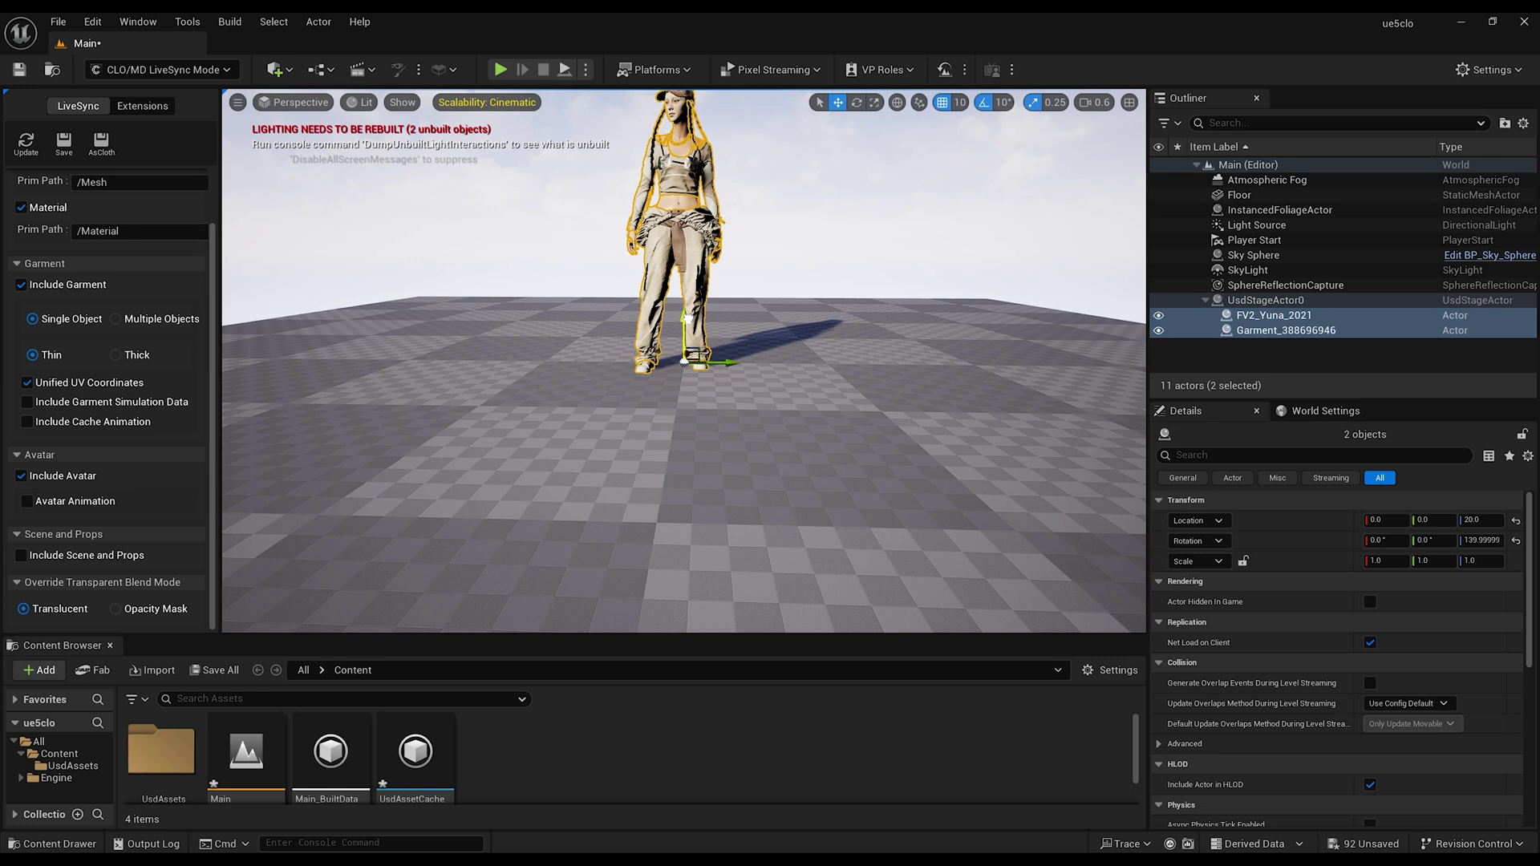
mouse_move(683, 340)
right_mouse_down()
mouse_move(684, 356)
mouse_move(698, 341)
right_mouse_up()
Step: Select only the garment in the viewport and set LiveSync's Override Transparent Blend Mode to Opacity Mask
left_click(732, 303)
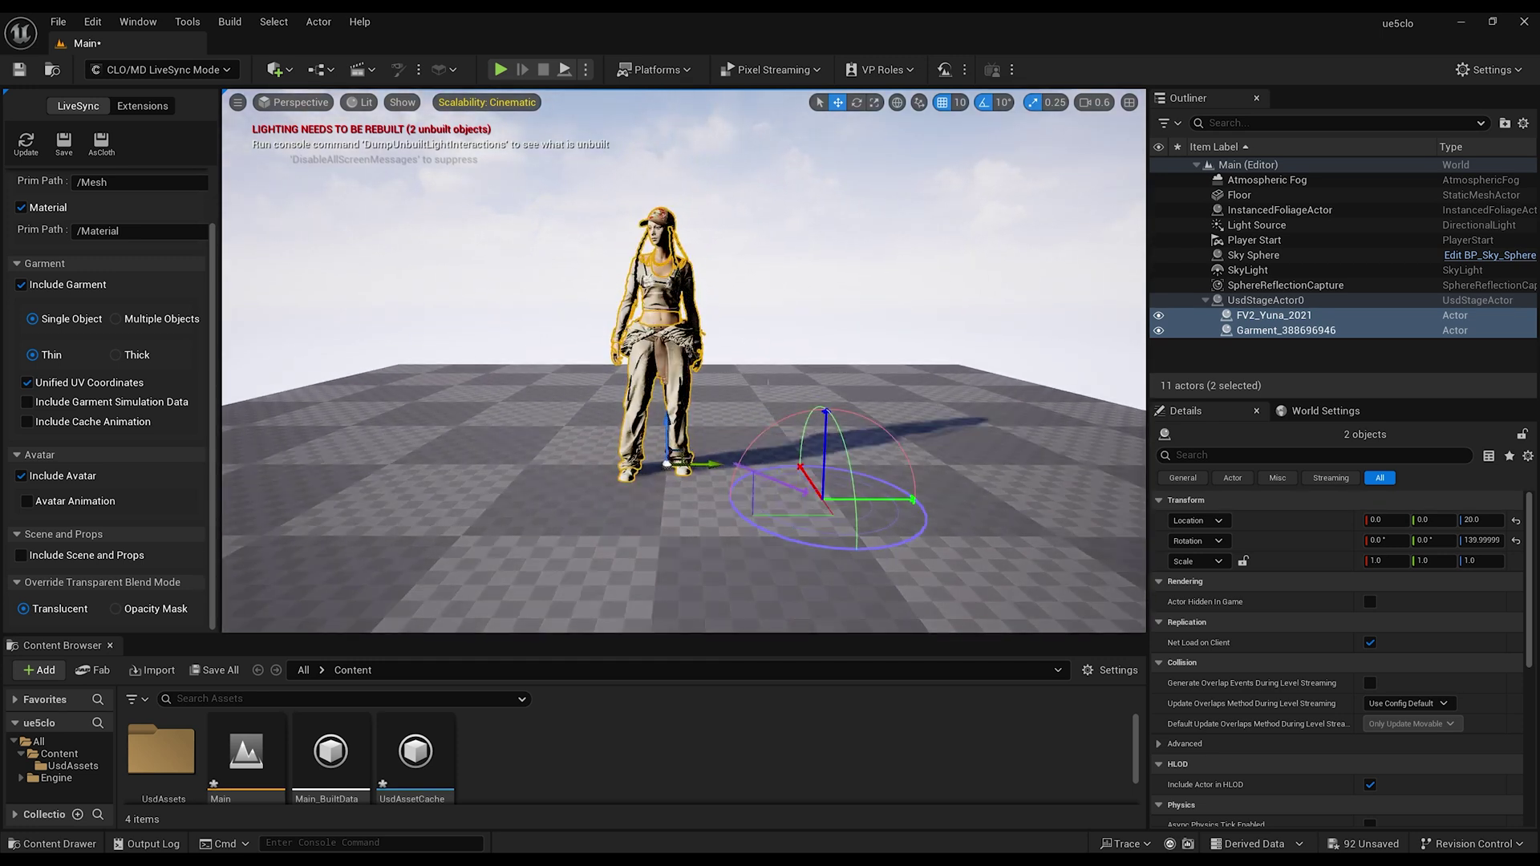
key("g")
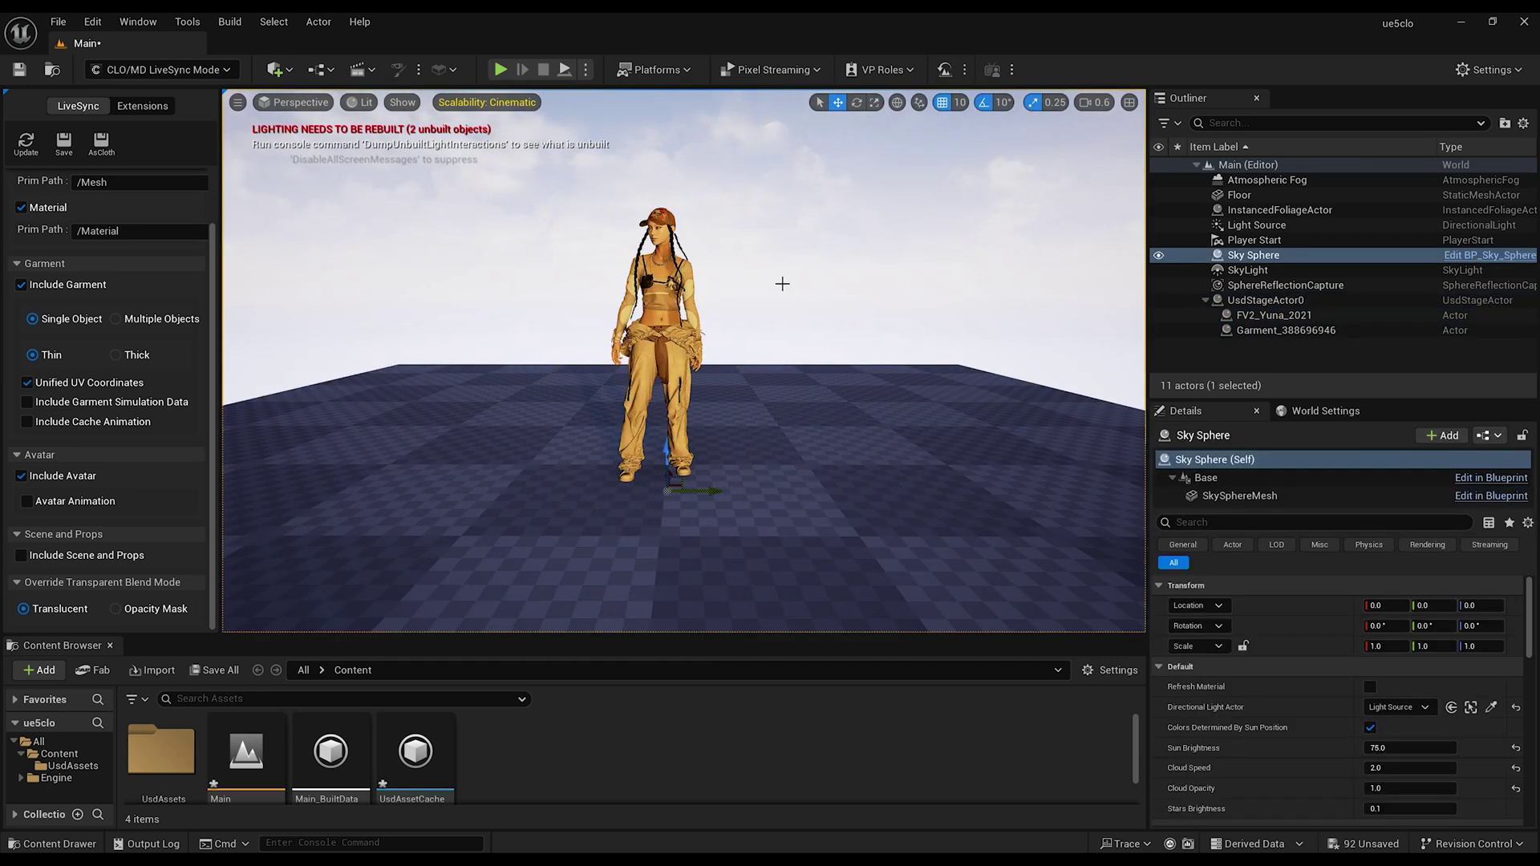
left_click(688, 292)
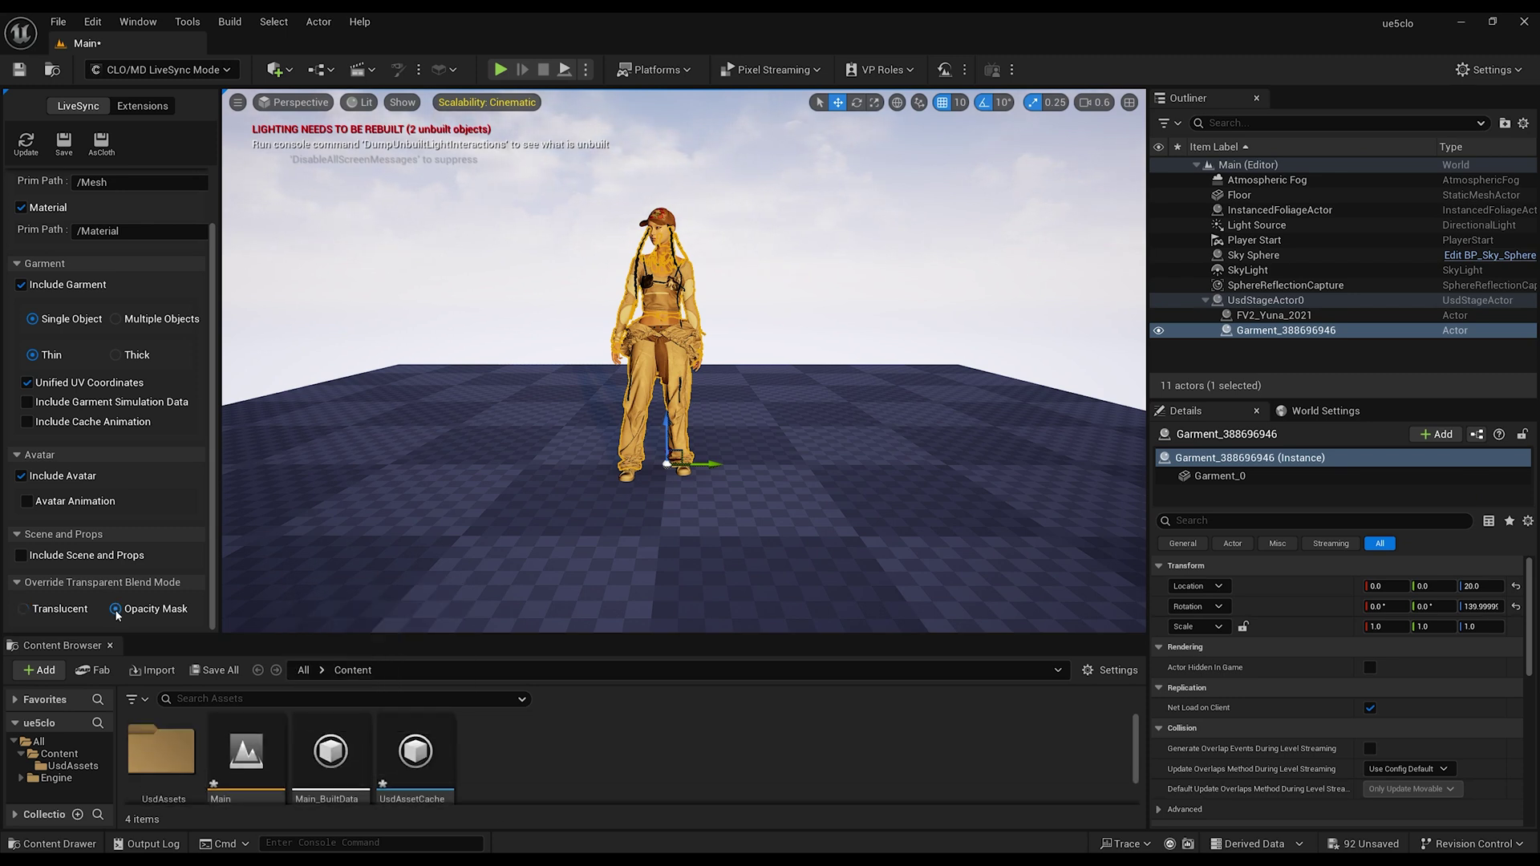
Step: Enlarge the Content Browser and save the LiveSync-imported USD assets into the project's Content folder
left_click_drag(295, 631, 296, 553)
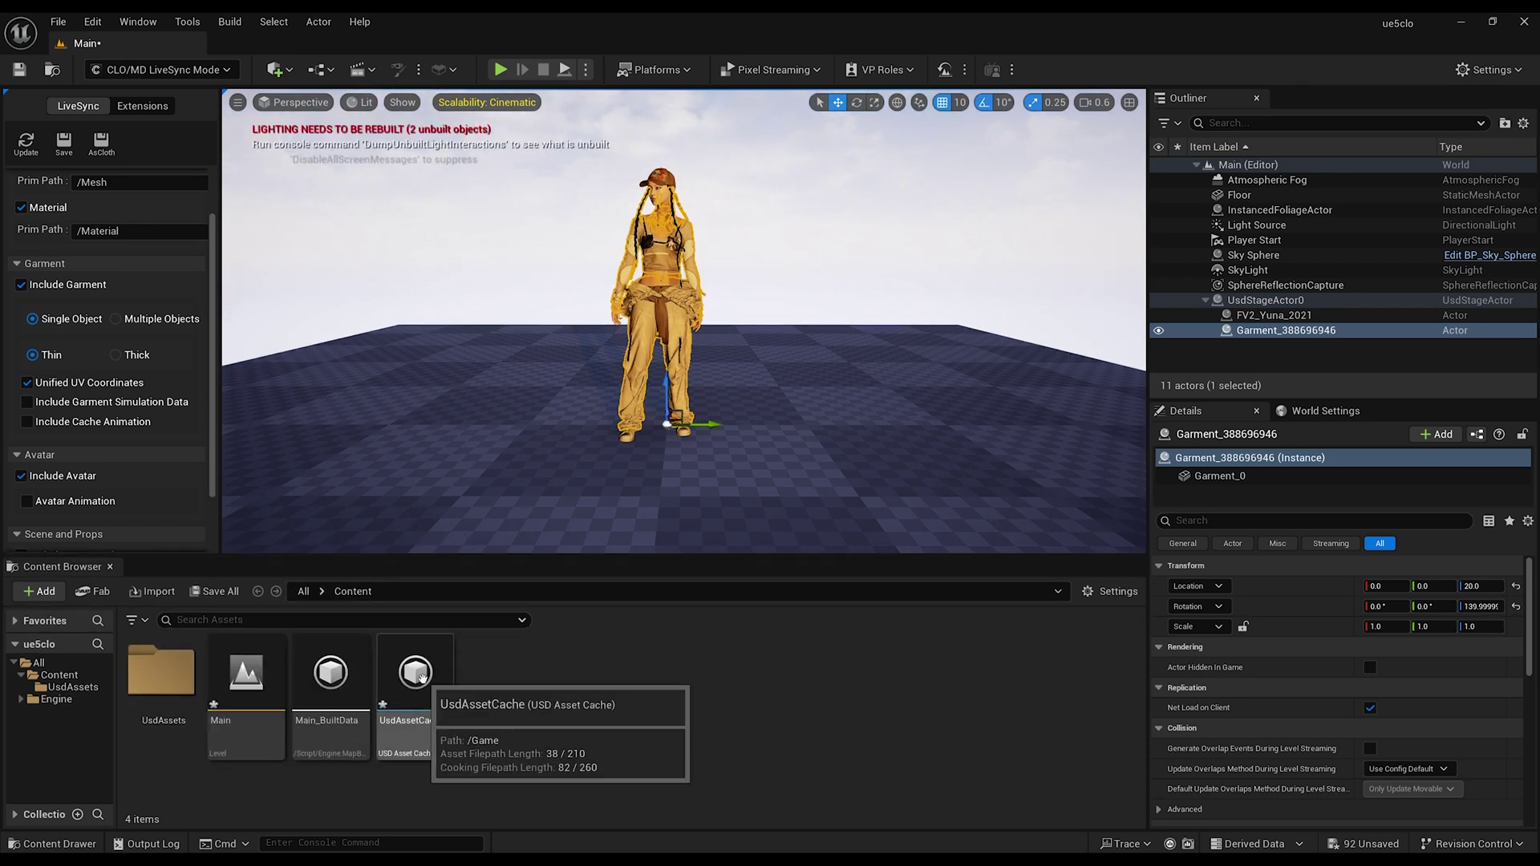
left_click(64, 144)
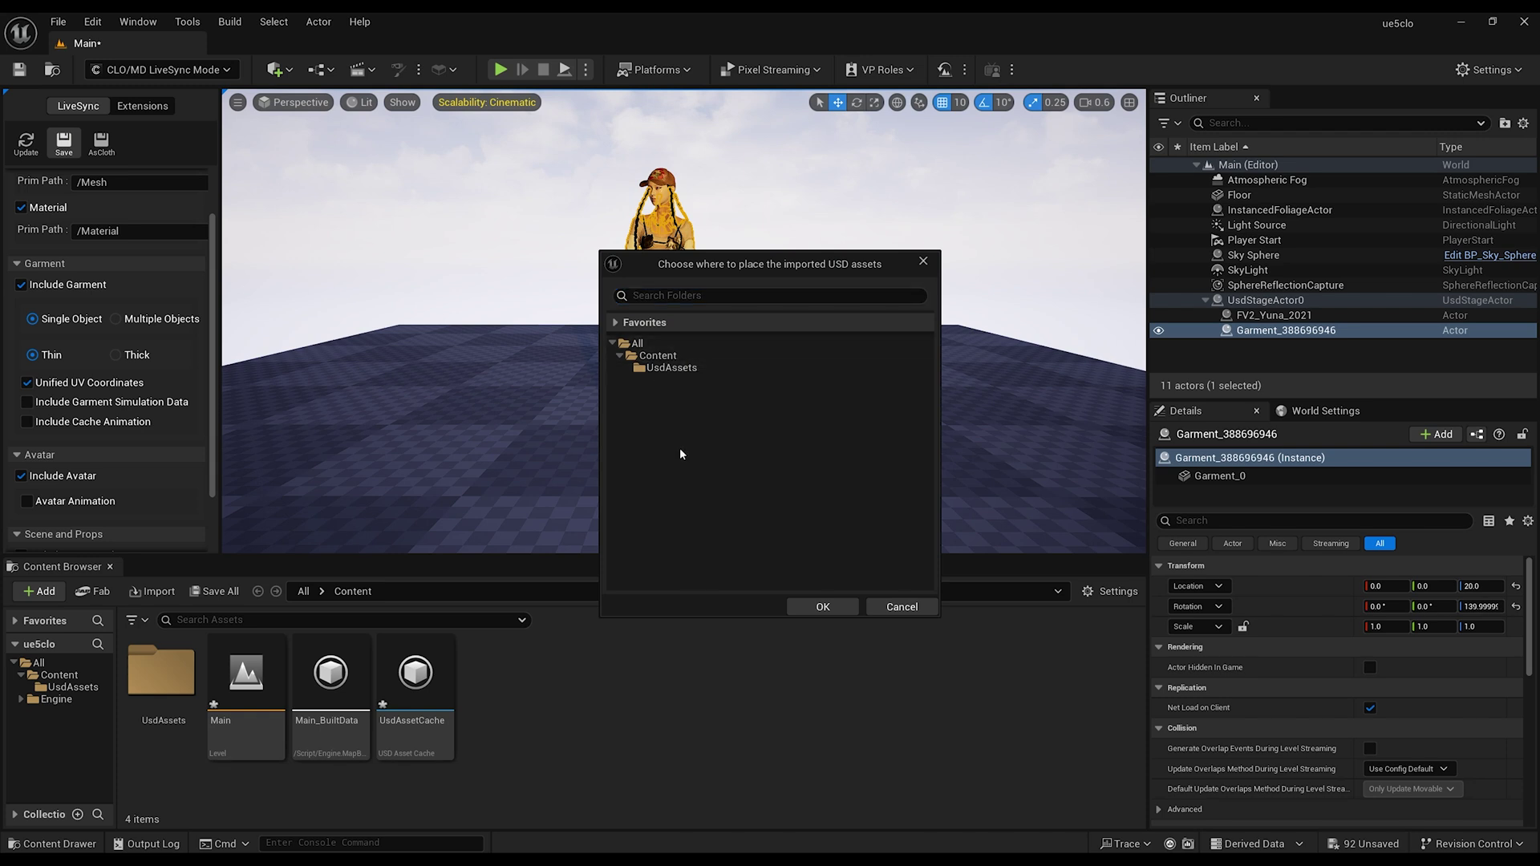
left_click(660, 355)
left_click(823, 607)
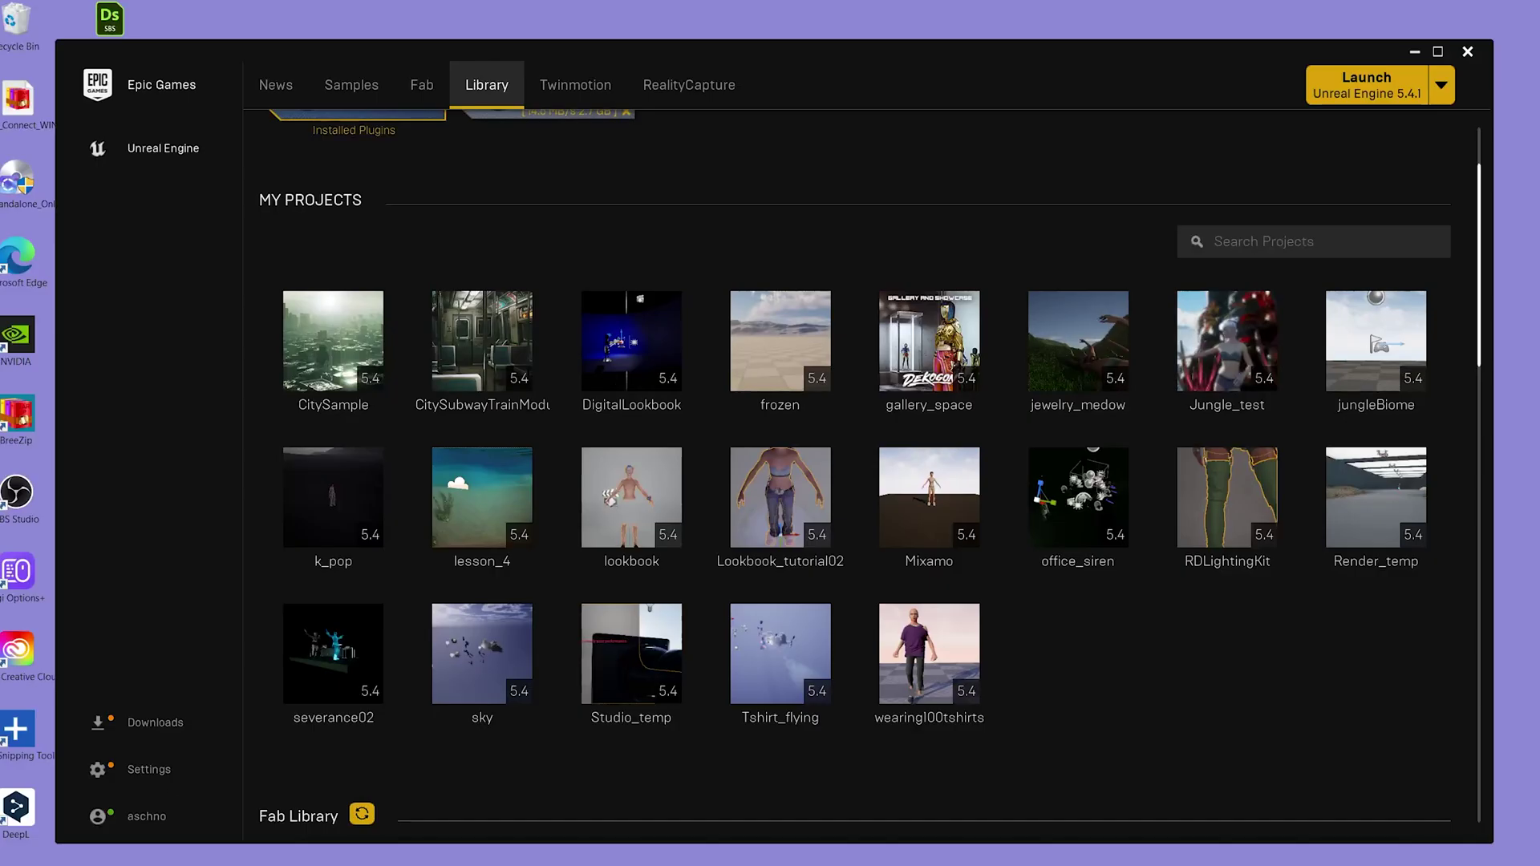
Step: From the Epic Games Launcher library, locate the CitySample project on disk and delete its folder from D: > Unreal
right_click(342, 369)
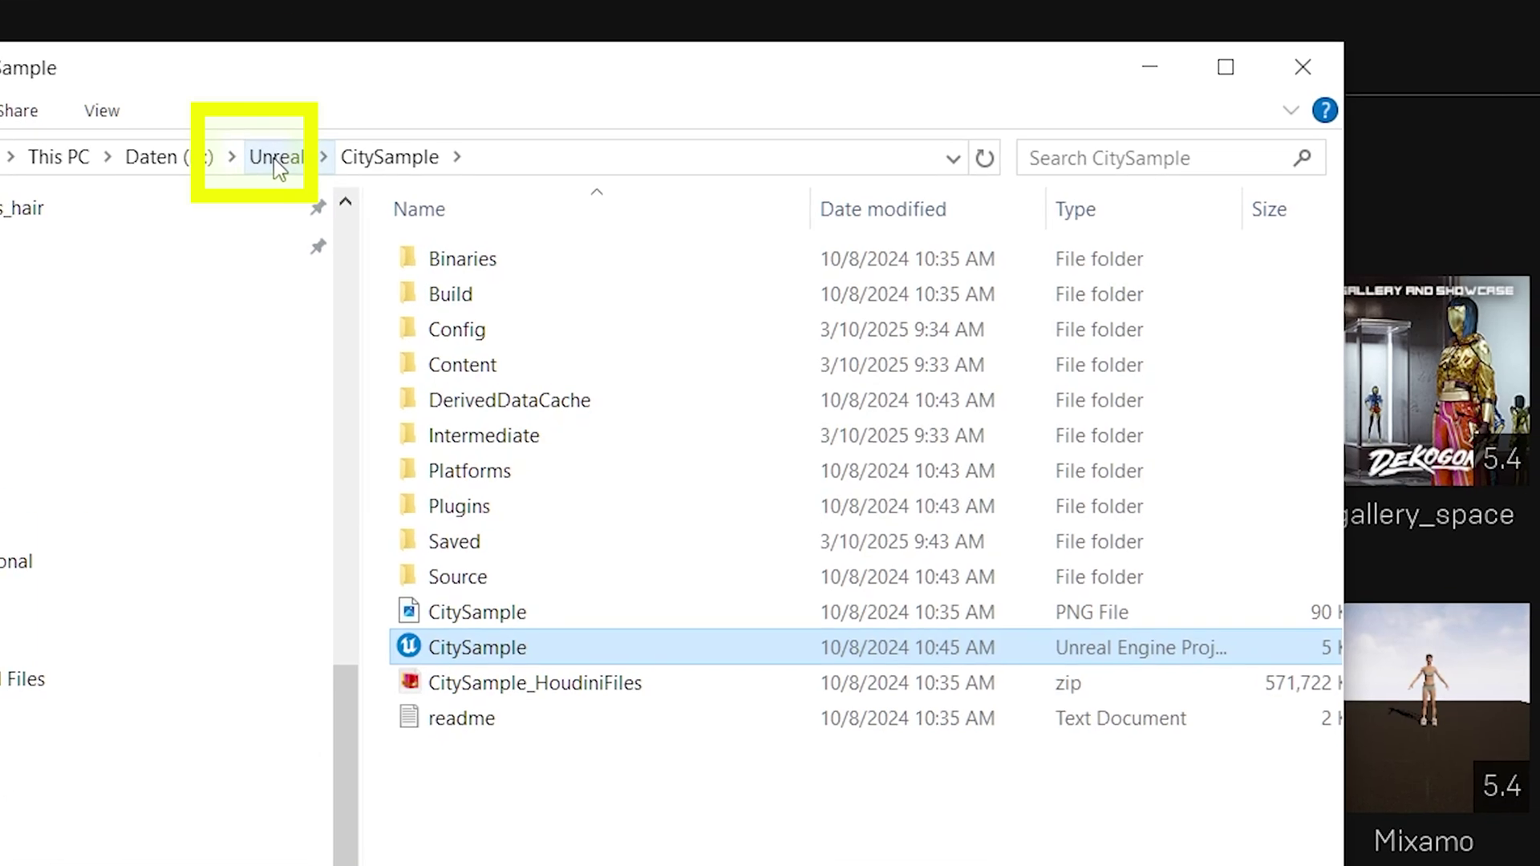
left_click(381, 233)
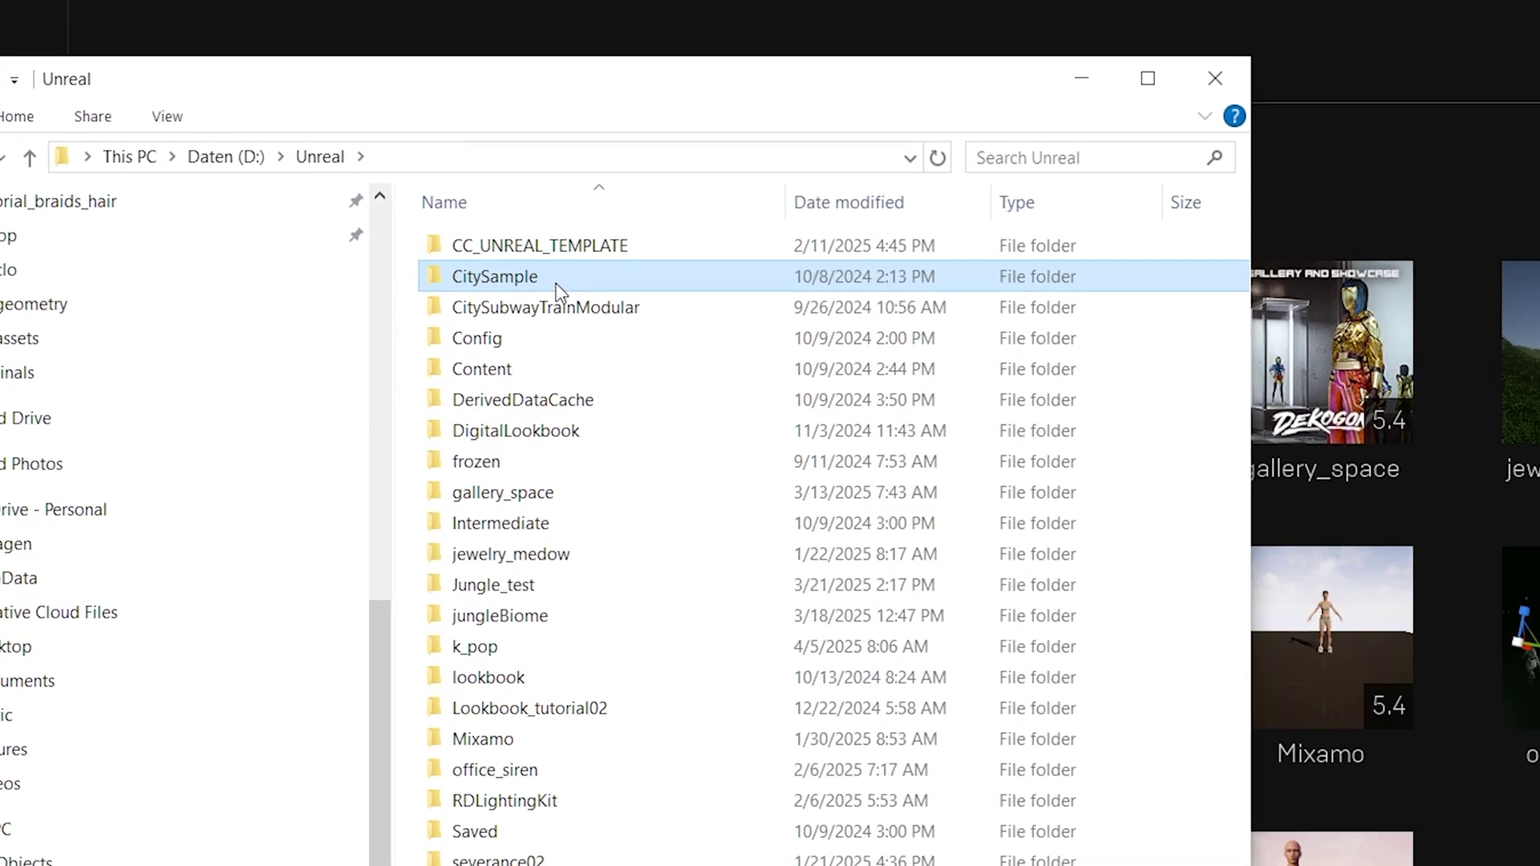
right_click(555, 279)
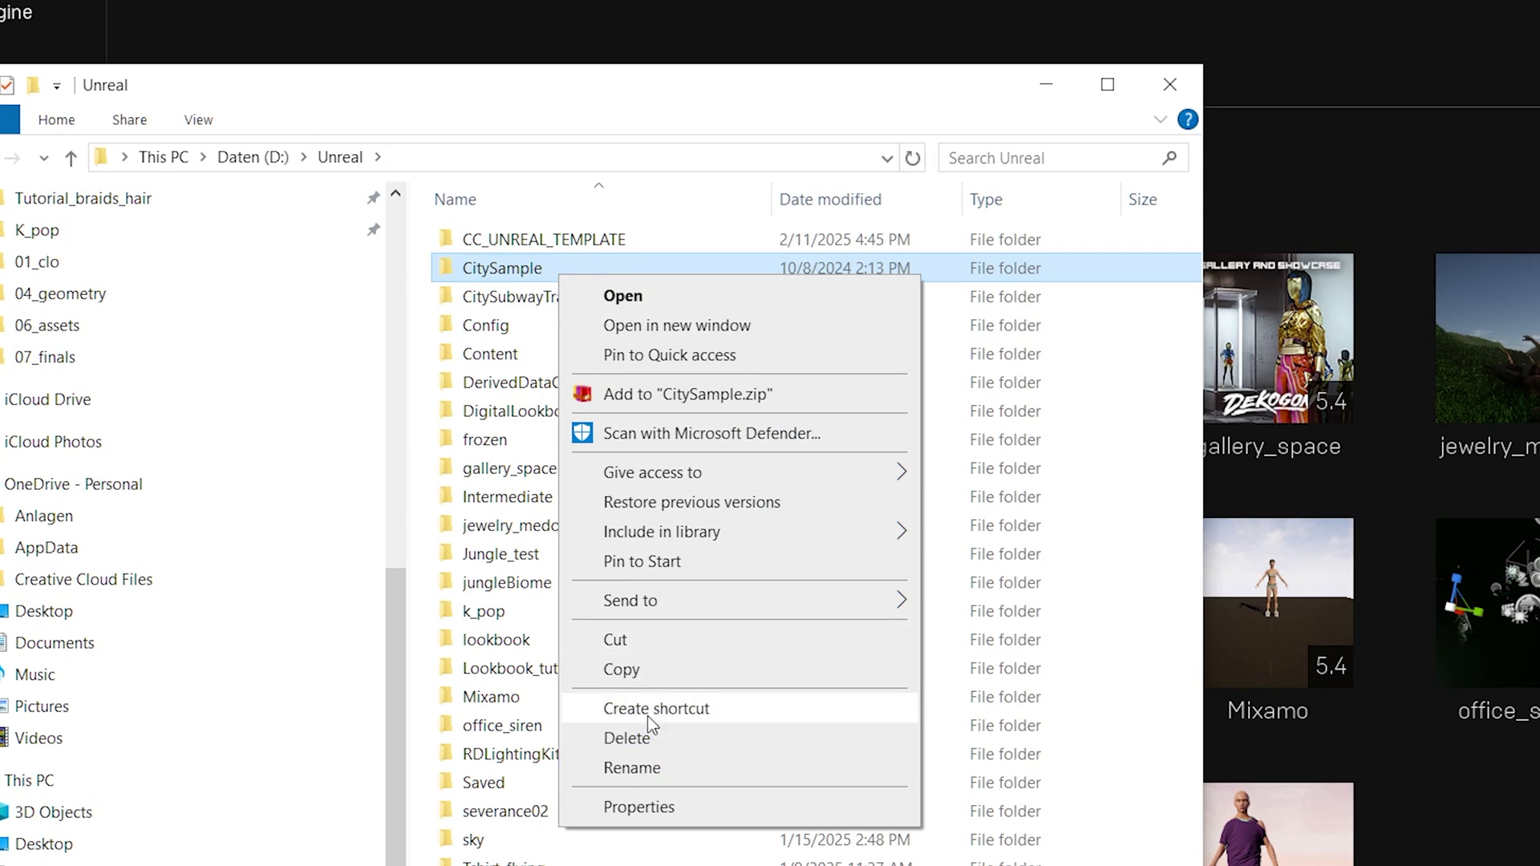
left_click(659, 740)
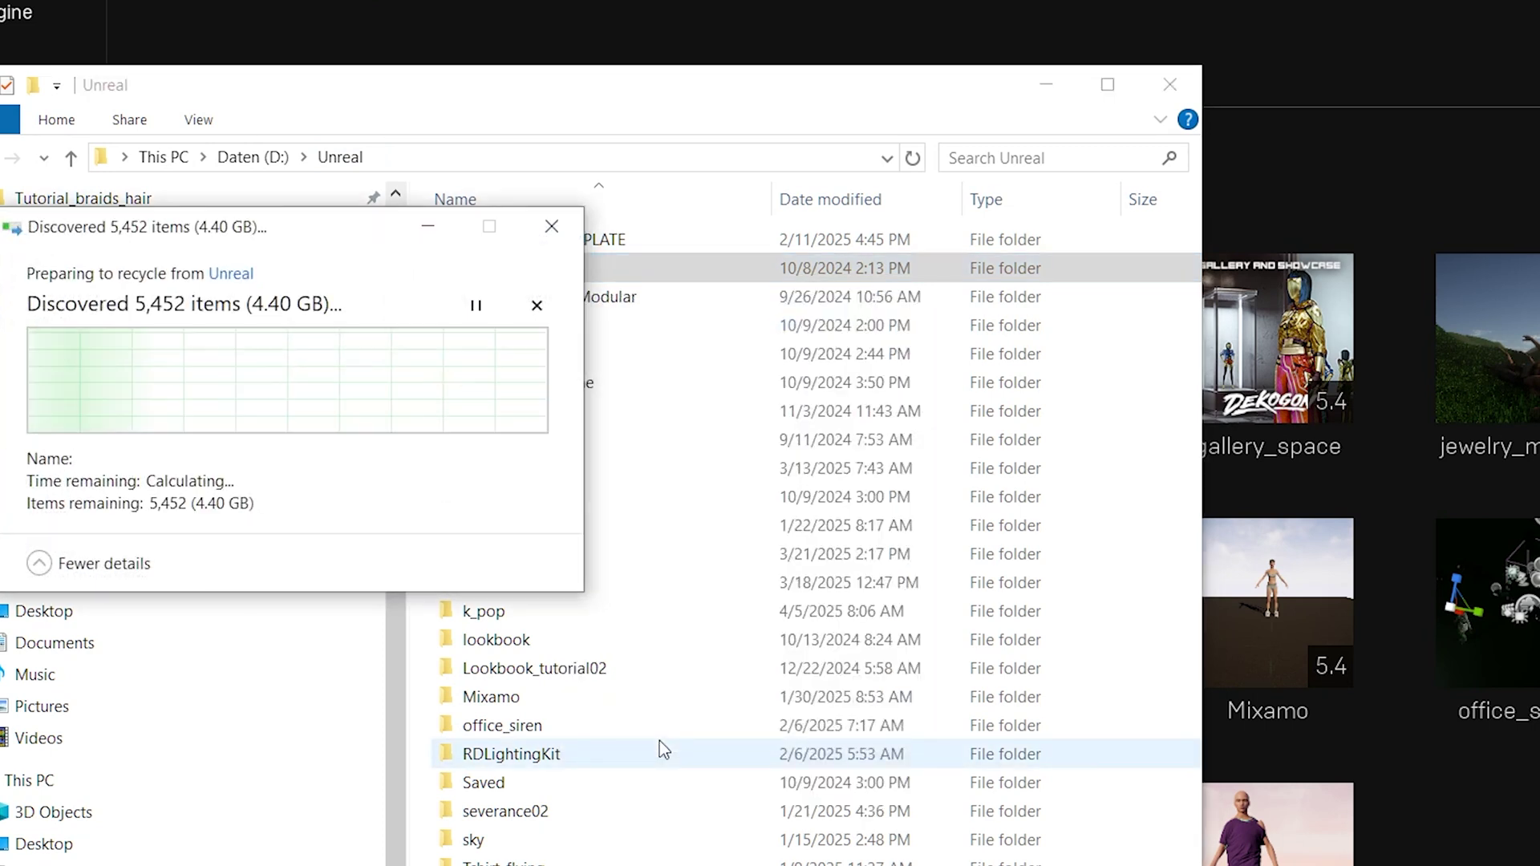